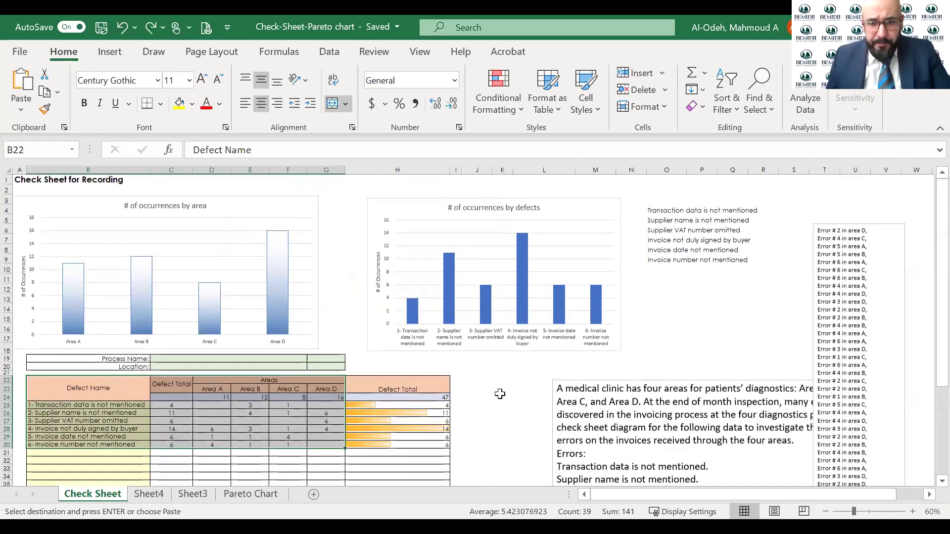
# Step: Drag the problem-statement text box up-left onto the '# of occurrences by defects' chart
pyautogui.click(590, 387)
pyautogui.moveTo(515, 318); pyautogui.dragTo(367, 199)
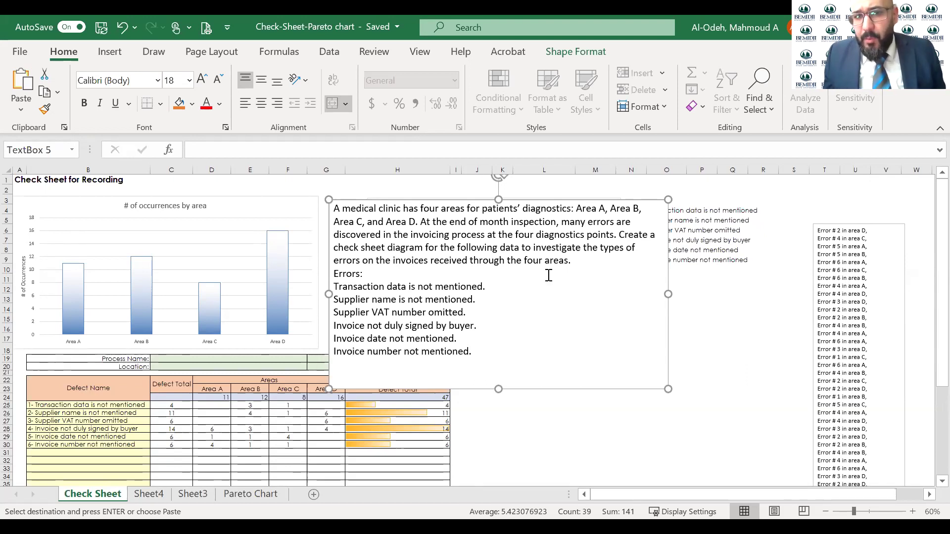
# Step: Move the error-list text box to column L beside the problem statement
pyautogui.click(827, 348)
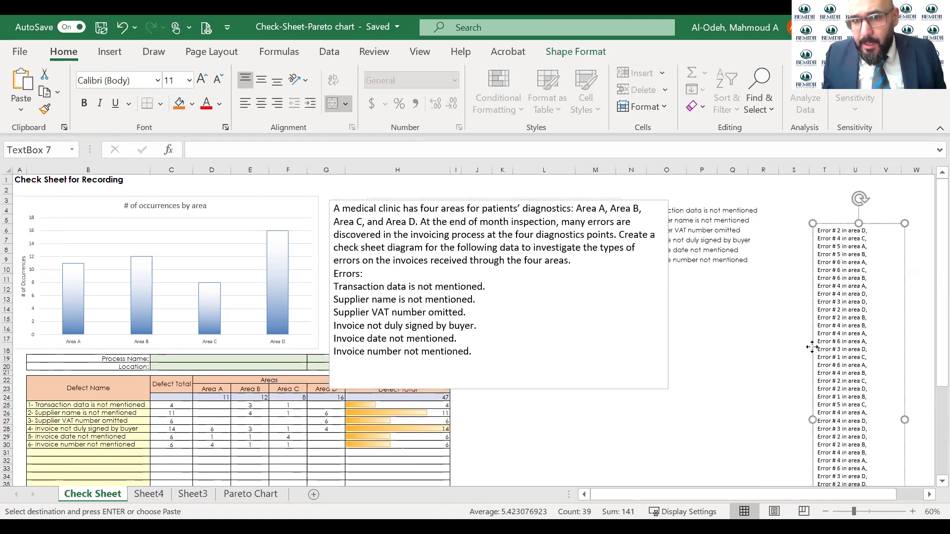
pyautogui.moveTo(812, 348); pyautogui.dragTo(527, 404)
pyautogui.scroll(-2, 522, 231)
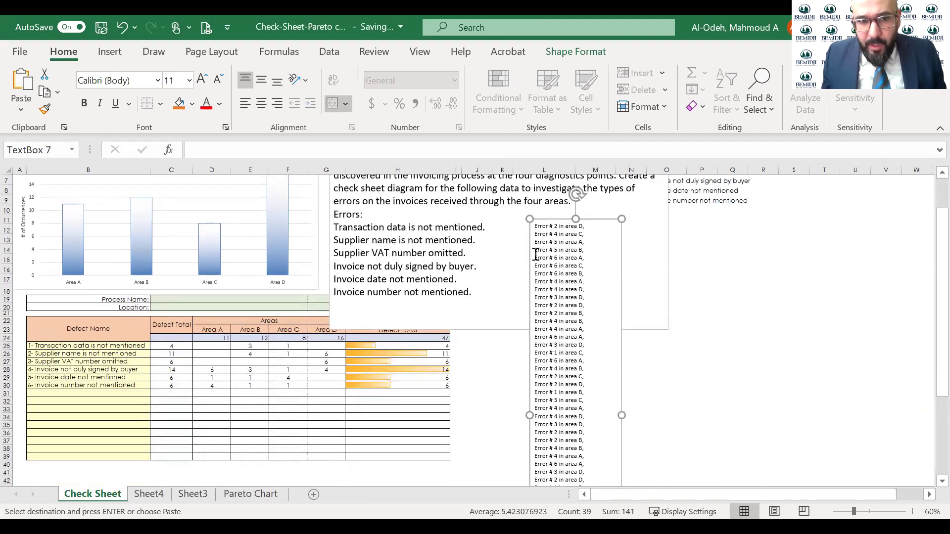
# Step: Review the error list's first lines and the Supplier name row's counts through Area D
pyautogui.moveTo(534, 226); pyautogui.dragTo(578, 235)
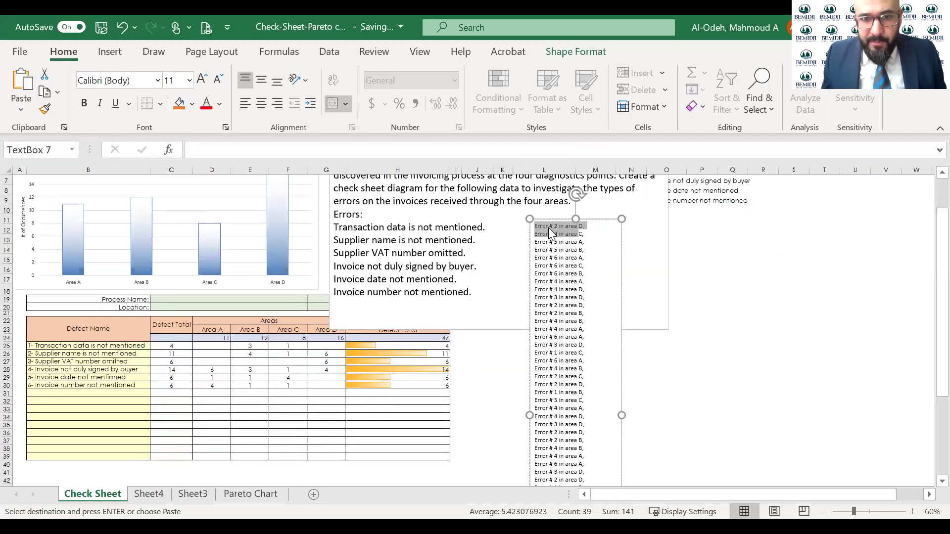
pyautogui.click(539, 226)
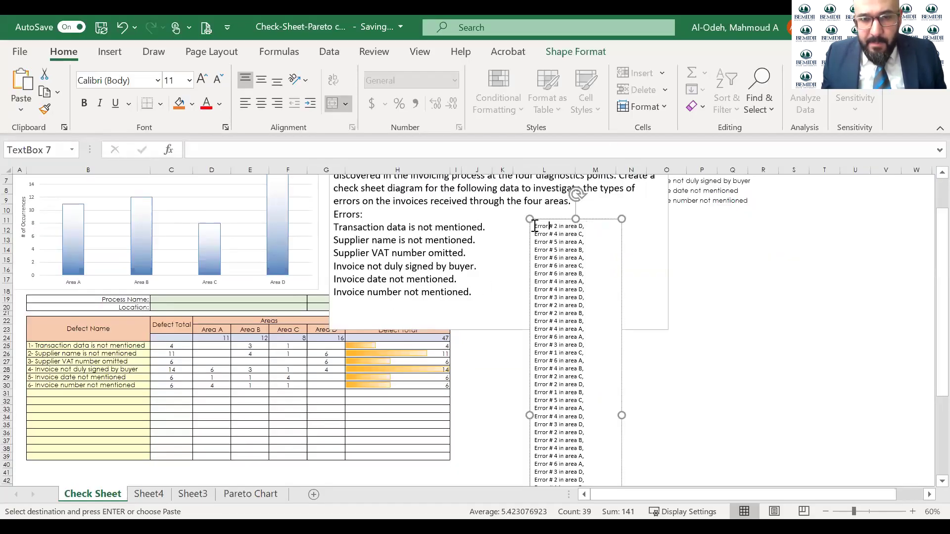
pyautogui.moveTo(534, 226); pyautogui.dragTo(585, 224)
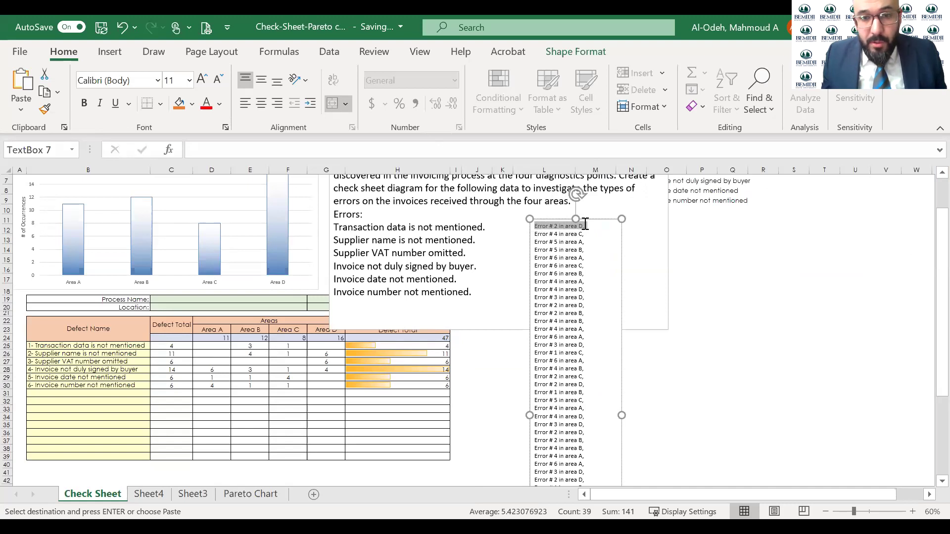
pyautogui.click(59, 354)
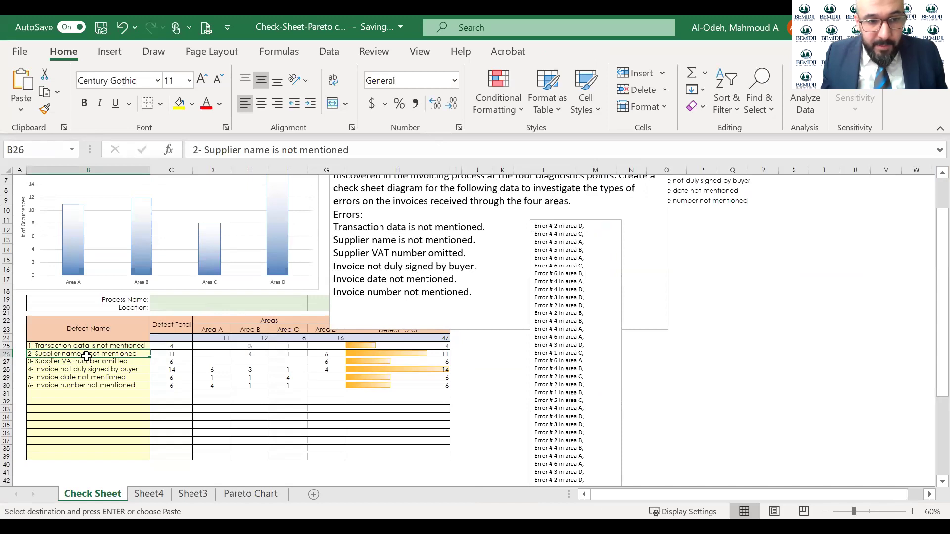
pyautogui.moveTo(92, 356); pyautogui.dragTo(313, 353)
pyautogui.click(319, 354)
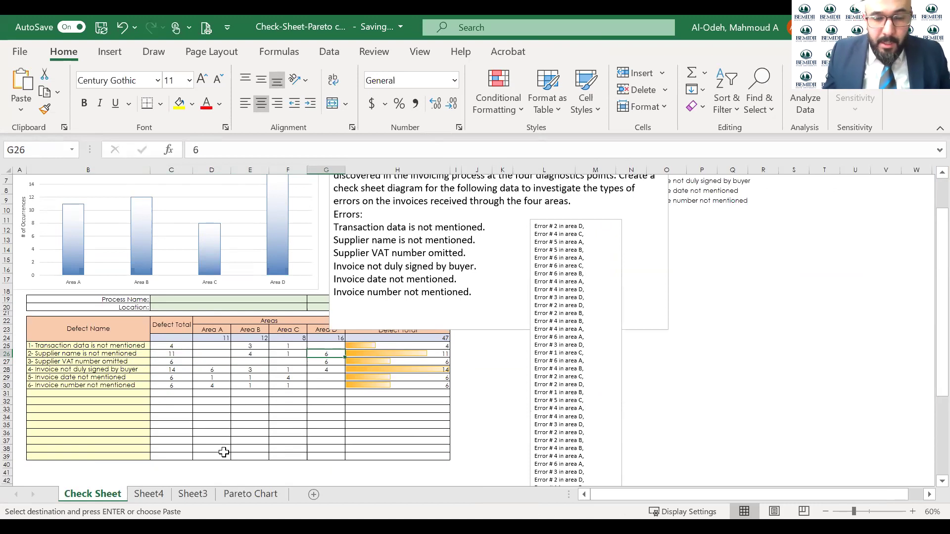
pyautogui.click(544, 292)
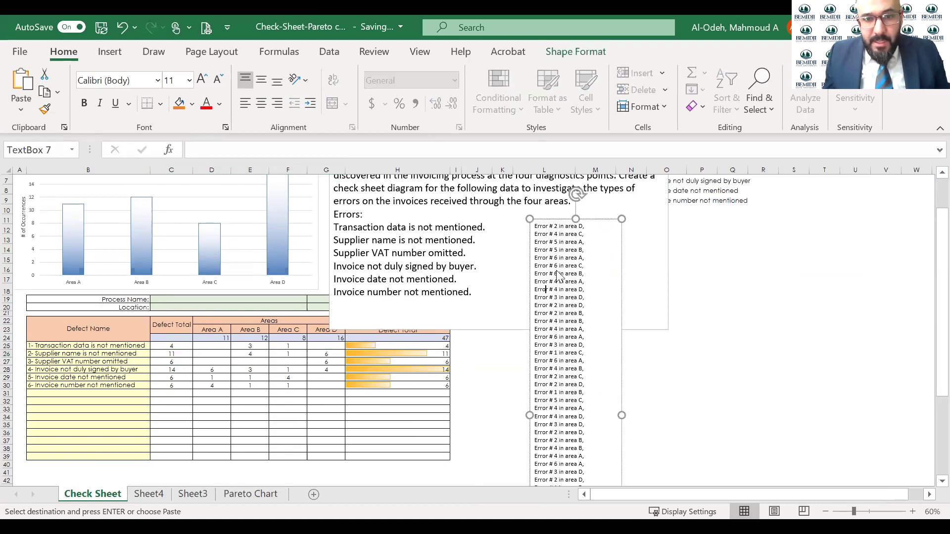
pyautogui.scroll(-7, 578, 317)
pyautogui.scroll(5, 577, 316)
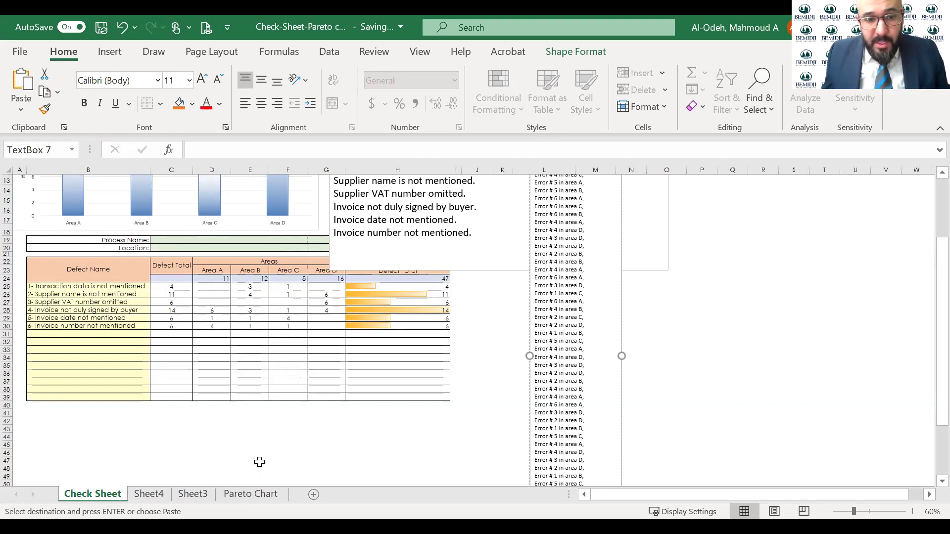
pyautogui.click(194, 494)
pyautogui.scroll(13, 244, 345)
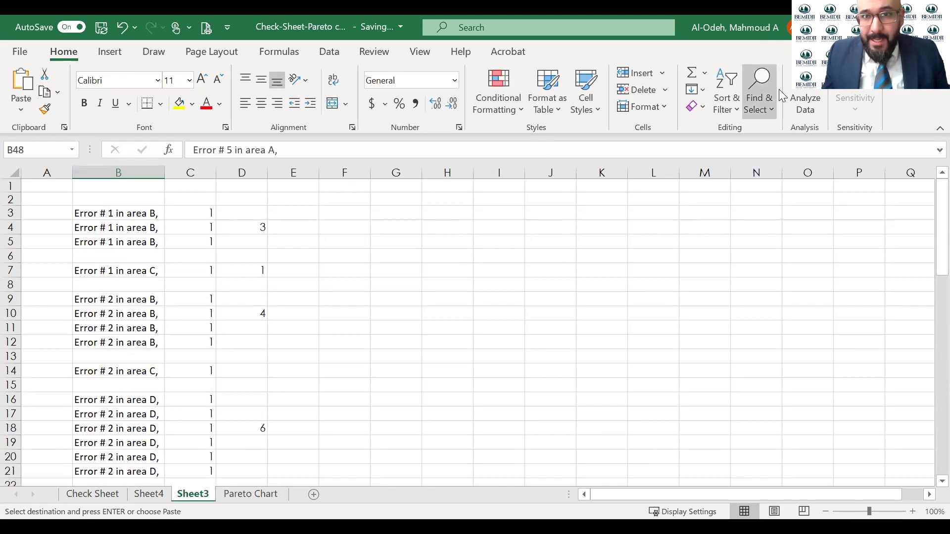
pyautogui.click(731, 93)
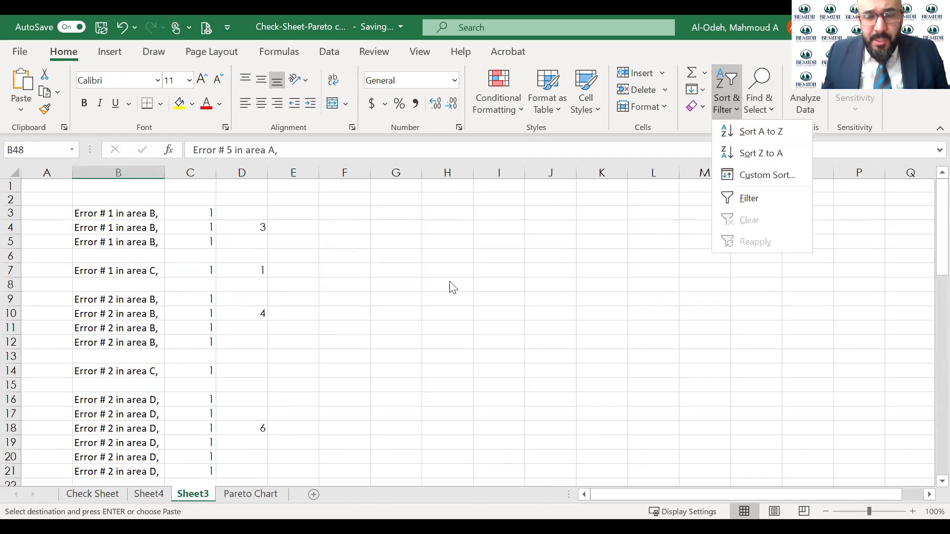
pyautogui.click(264, 278)
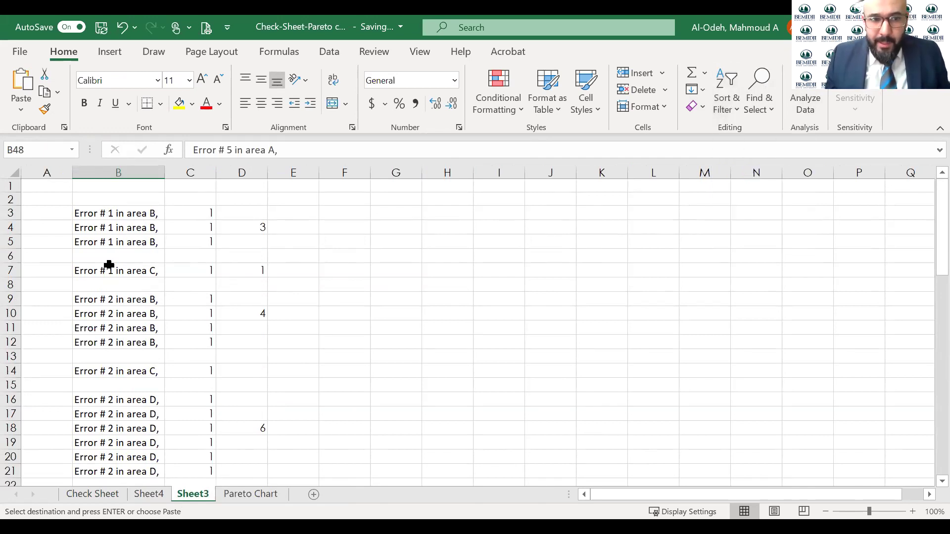
pyautogui.moveTo(203, 216); pyautogui.dragTo(232, 243)
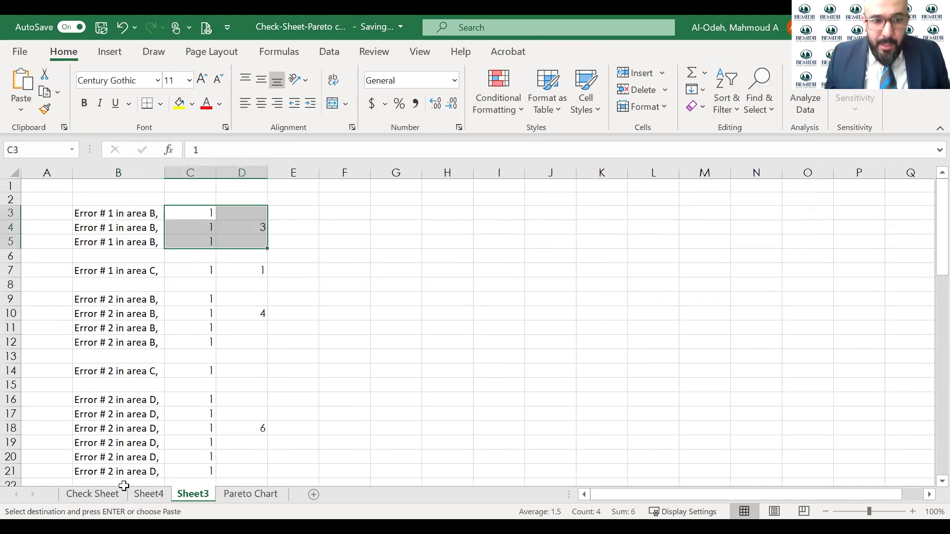
pyautogui.click(111, 493)
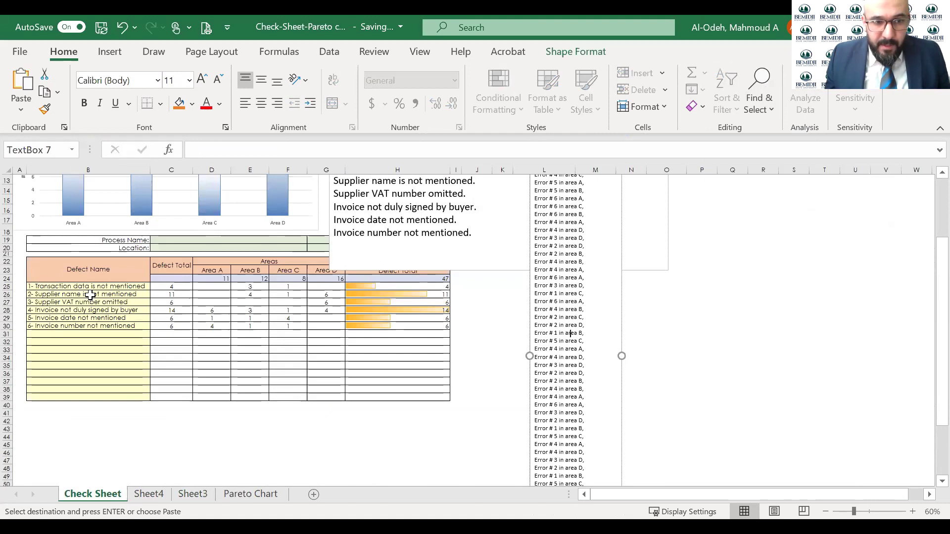
pyautogui.moveTo(94, 289); pyautogui.dragTo(102, 289)
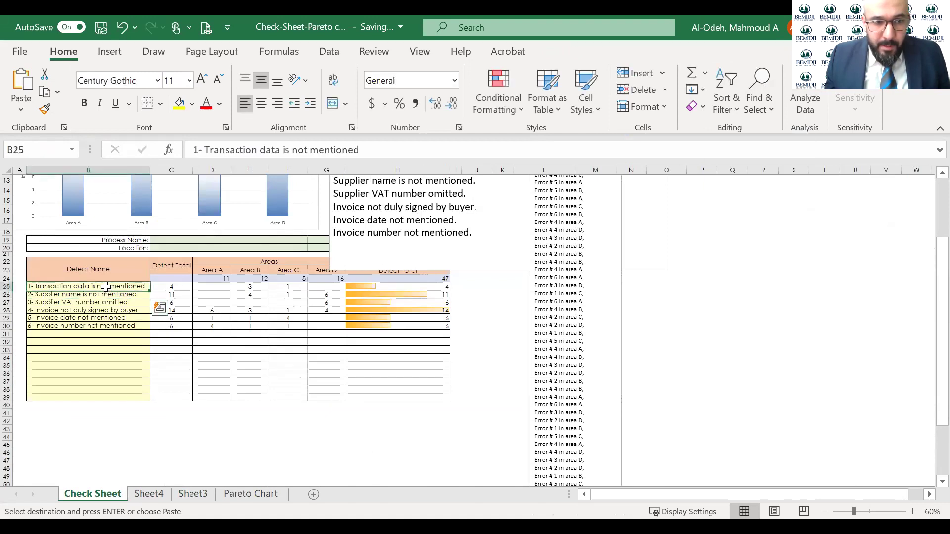
pyautogui.click(240, 289)
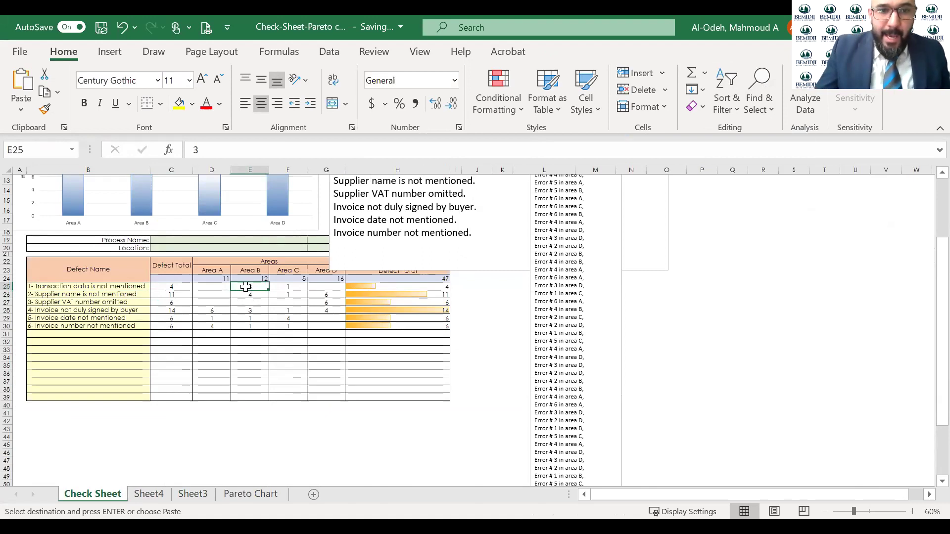
pyautogui.press('Delete')
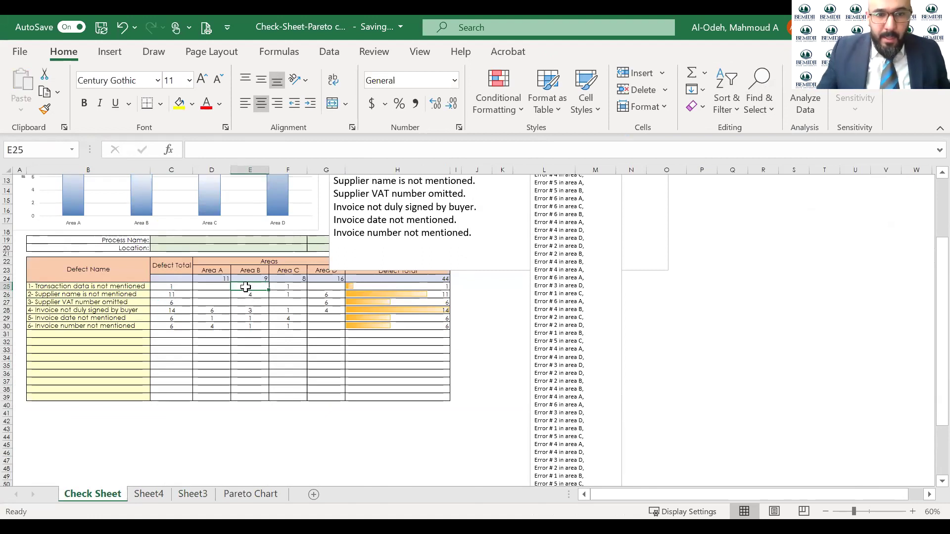
pyautogui.write('3')
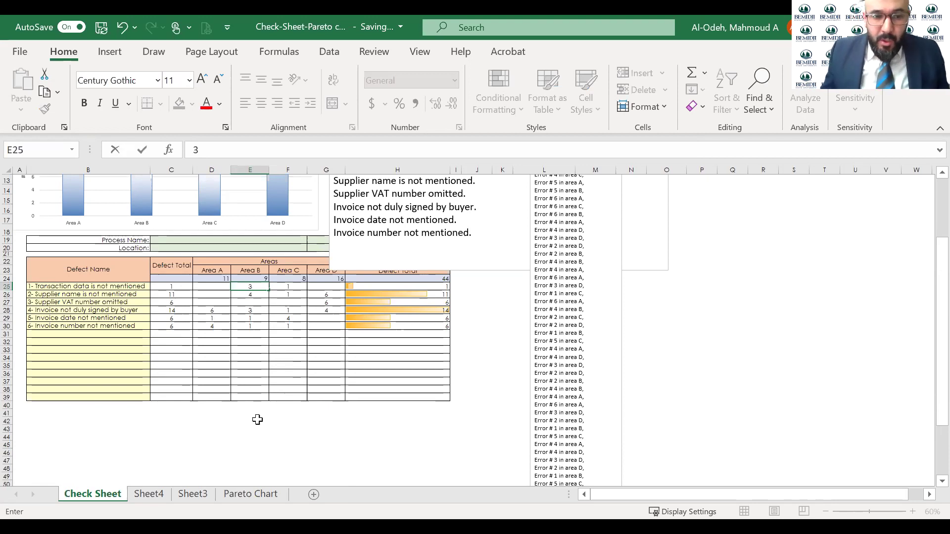
pyautogui.click(199, 494)
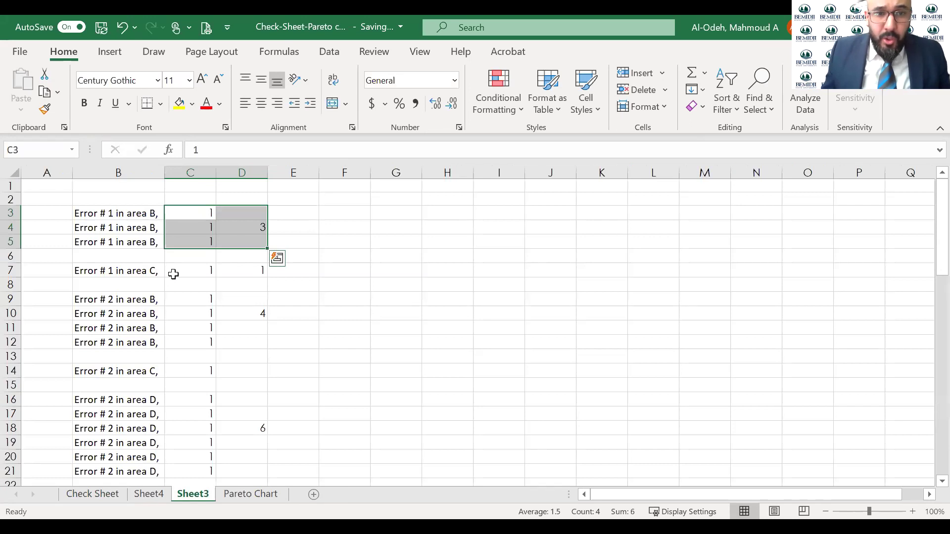
pyautogui.click(147, 271)
pyautogui.moveTo(198, 302); pyautogui.dragTo(247, 321)
pyautogui.click(247, 315)
pyautogui.click(141, 301)
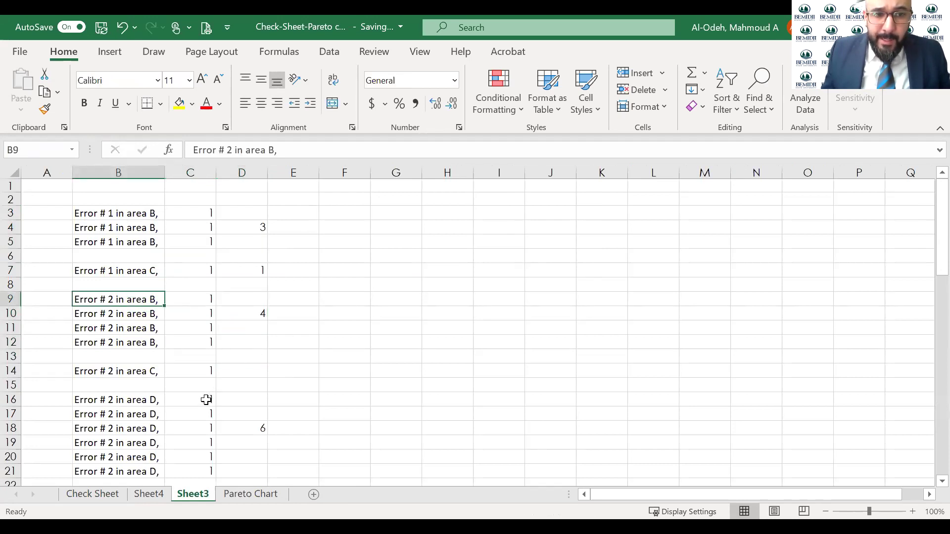
pyautogui.click(109, 494)
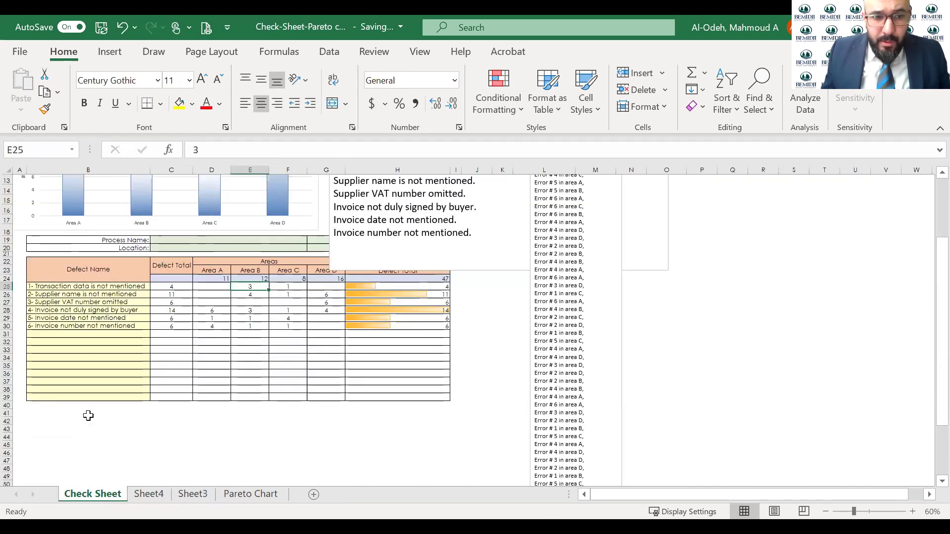
pyautogui.click(49, 293)
pyautogui.moveTo(48, 293); pyautogui.dragTo(253, 298)
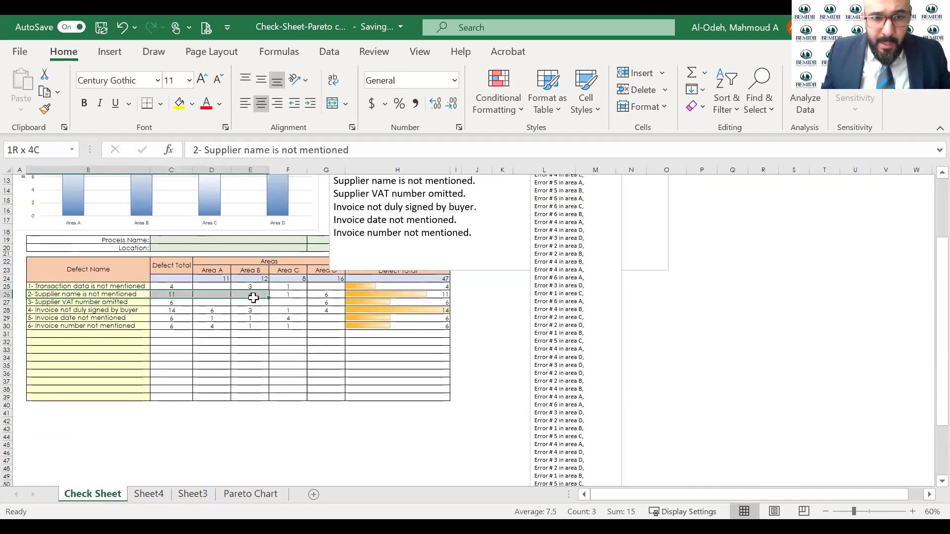
pyautogui.click(253, 296)
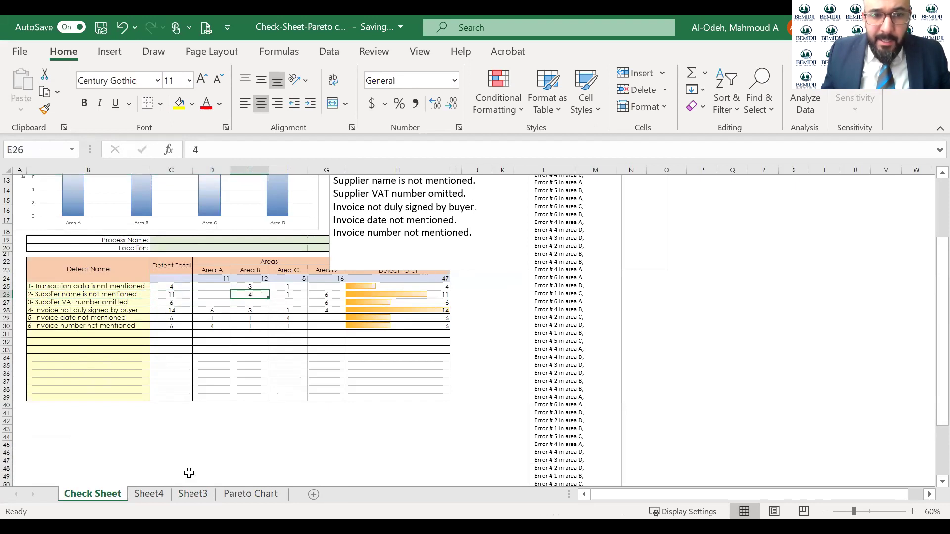
# Step: Drag the problem text box right and down to uncover the defects chart, then select the defect table
pyautogui.scroll(4, 426, 248)
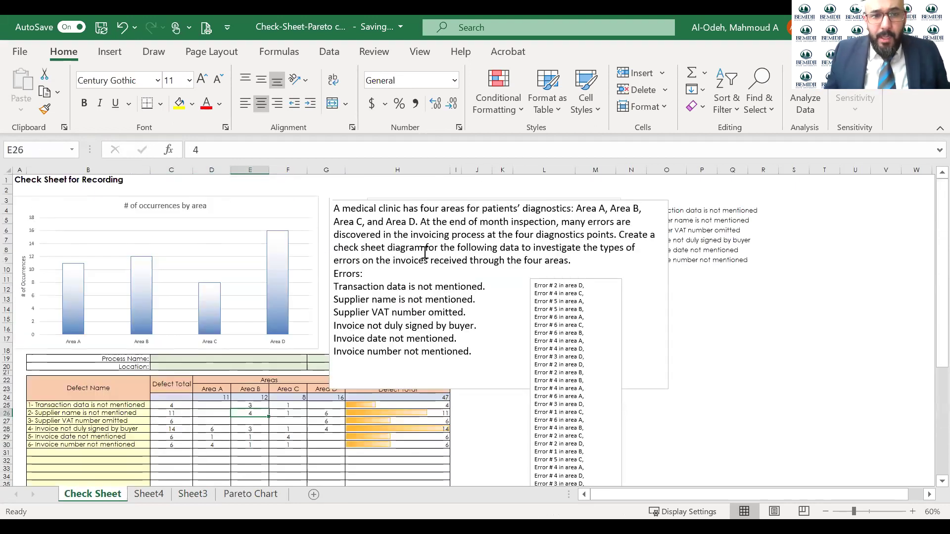
pyautogui.click(497, 388)
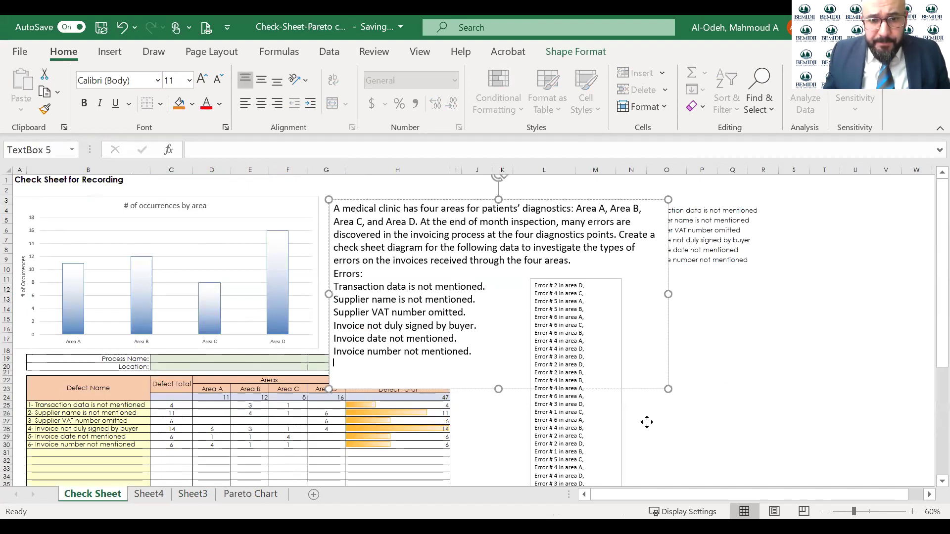
pyautogui.moveTo(647, 422); pyautogui.dragTo(894, 499)
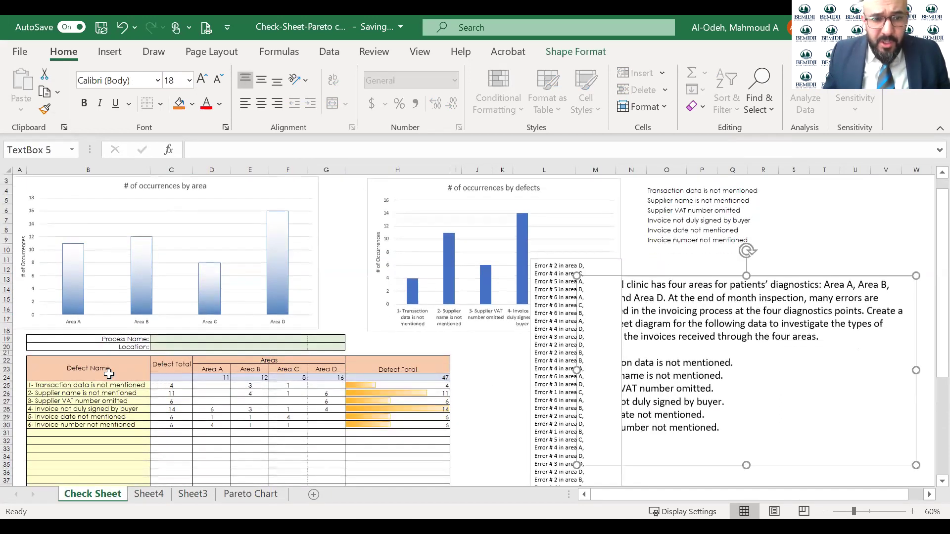
pyautogui.moveTo(98, 371); pyautogui.dragTo(296, 417)
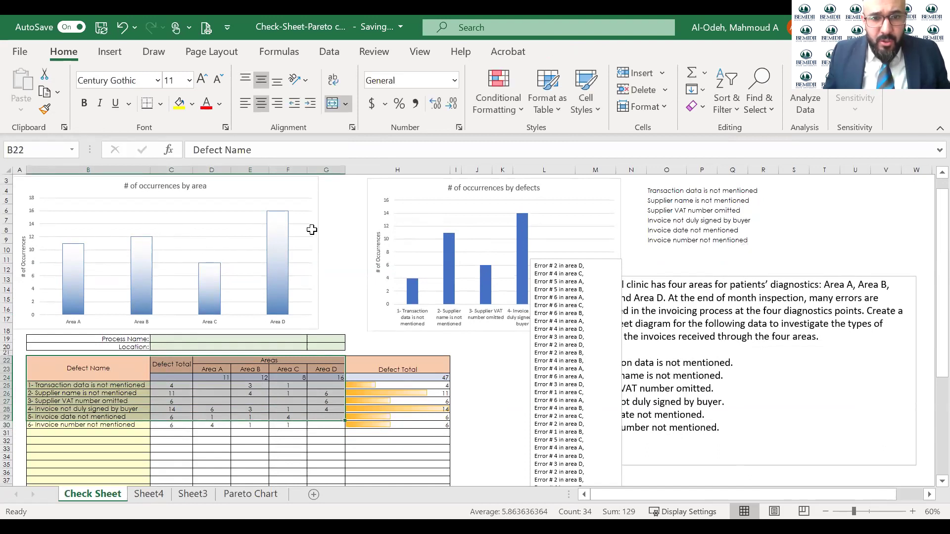
pyautogui.click(92, 203)
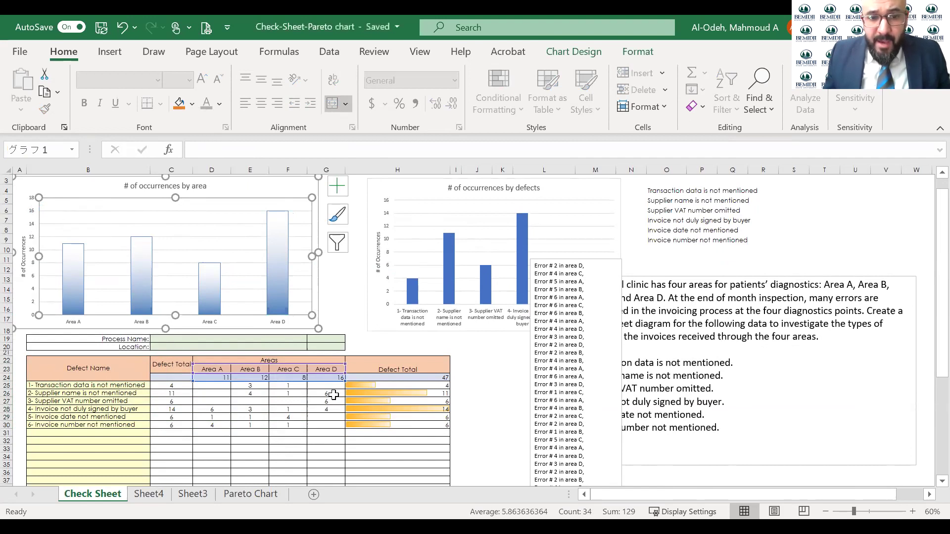
pyautogui.moveTo(333, 395); pyautogui.dragTo(119, 404)
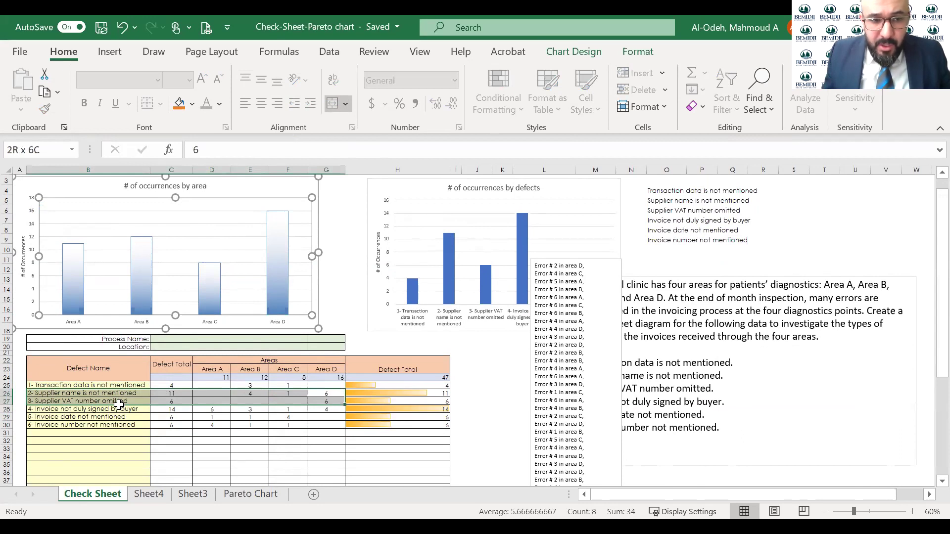
pyautogui.moveTo(119, 405); pyautogui.dragTo(130, 405)
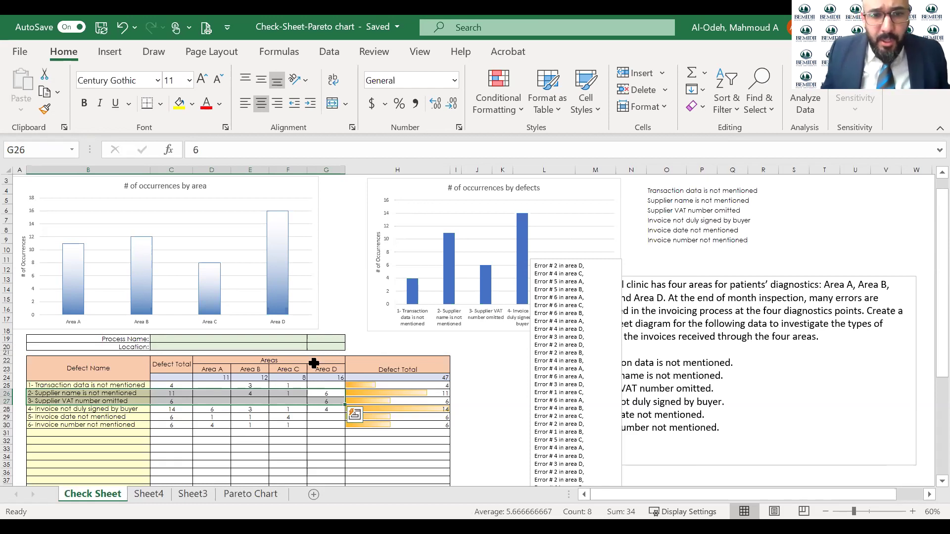
# Step: Shift the defects chart left beside the area chart, then select the 'Invoice not duly signed' cell
pyautogui.click(411, 231)
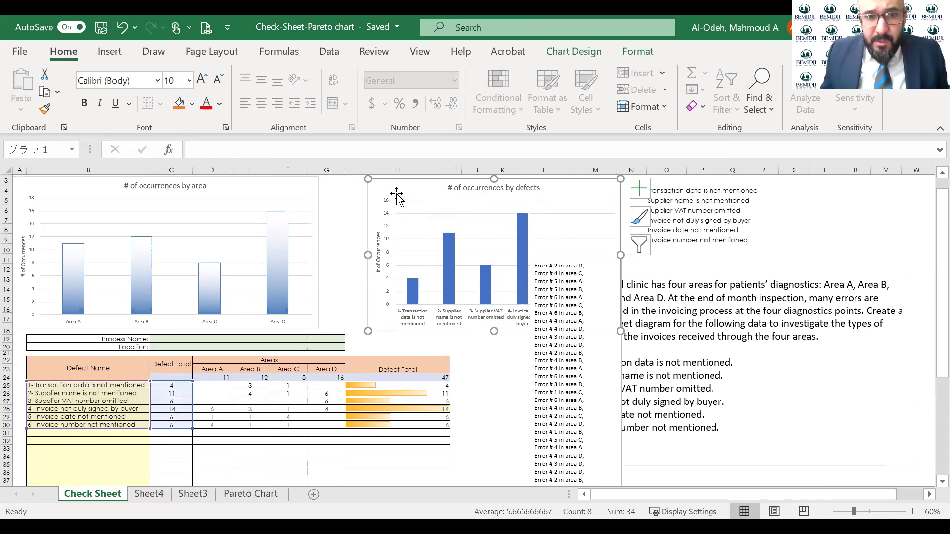
pyautogui.moveTo(393, 190); pyautogui.dragTo(353, 194)
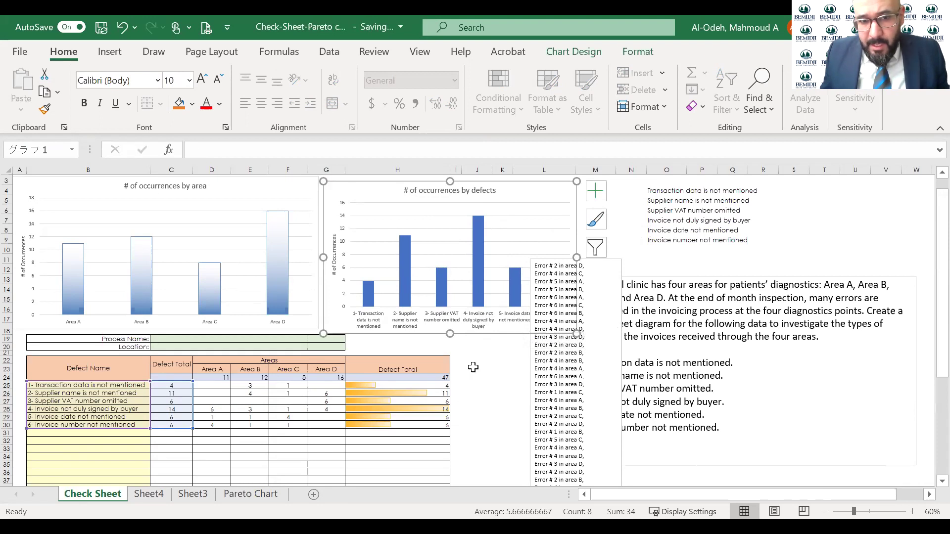
pyautogui.click(102, 400)
pyautogui.click(36, 409)
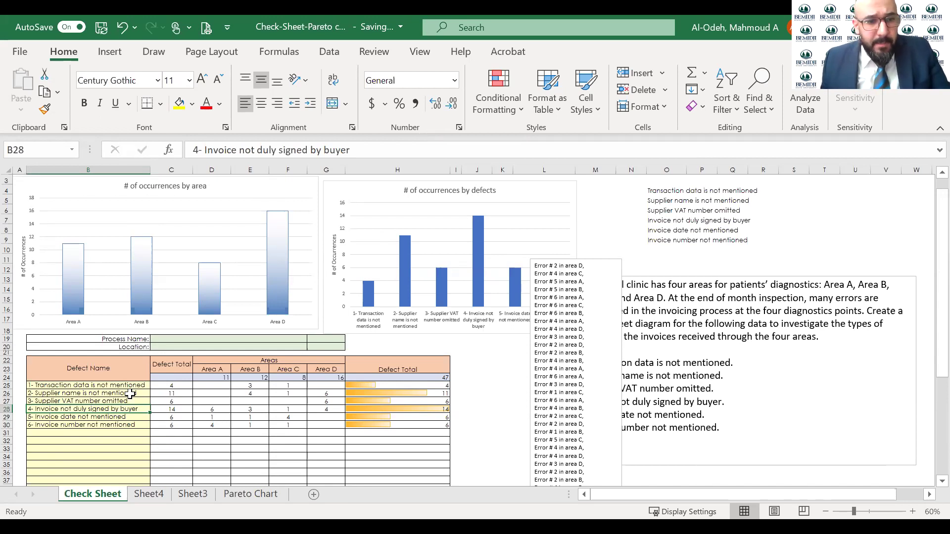
# Step: Go from the Supplier name row to Sheet4, passing through Sheet3
pyautogui.click(129, 394)
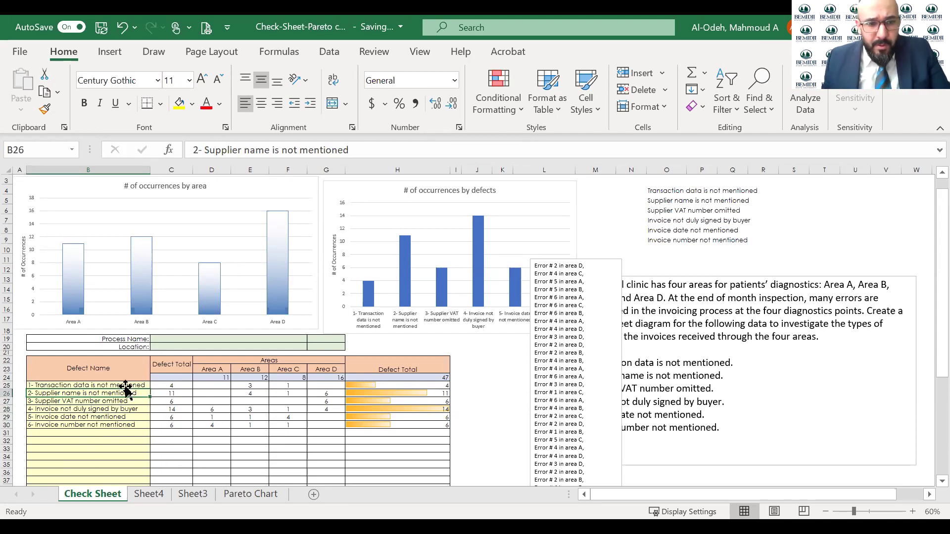
pyautogui.click(207, 494)
pyautogui.click(160, 494)
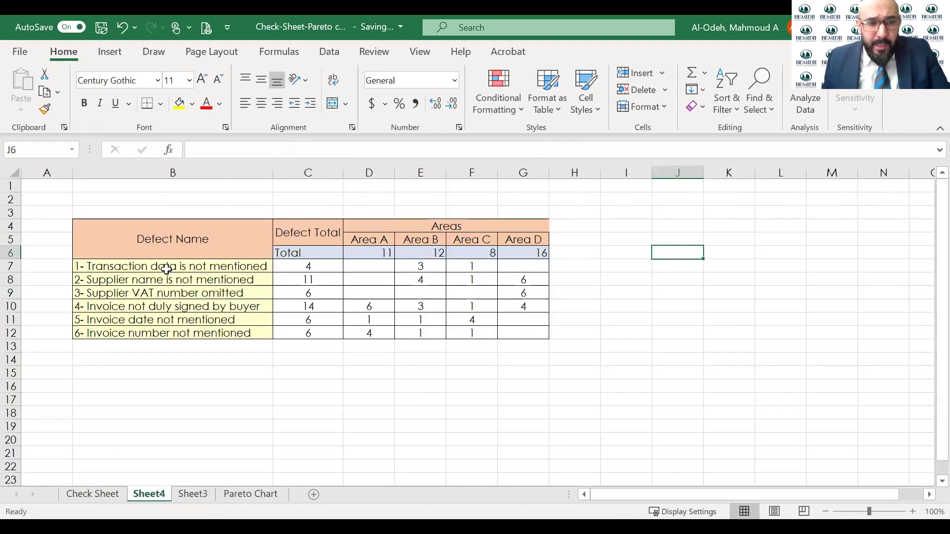
# Step: Check the six defect names and the Area A, B, C and D columns on Sheet4
pyautogui.moveTo(167, 267); pyautogui.dragTo(177, 349)
pyautogui.click(181, 398)
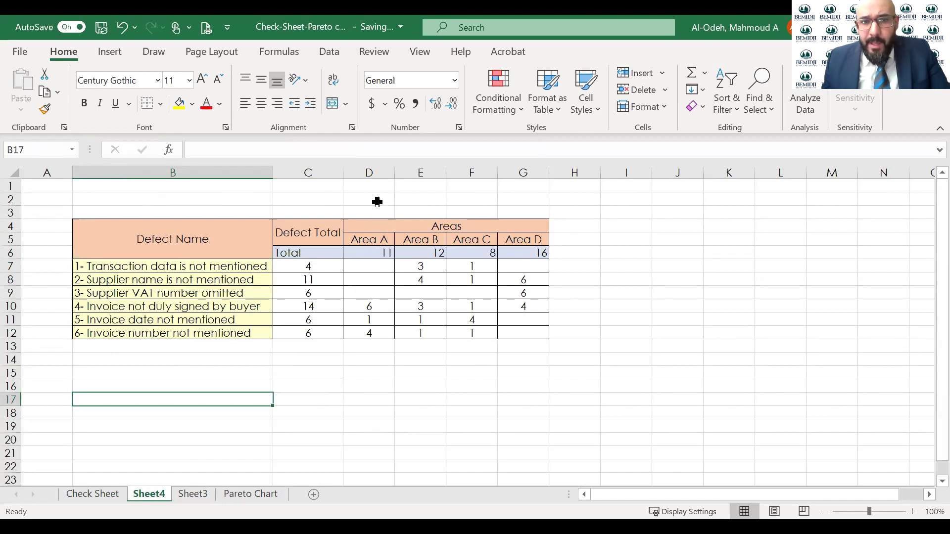
pyautogui.moveTo(373, 187); pyautogui.dragTo(369, 159)
pyautogui.click(420, 171)
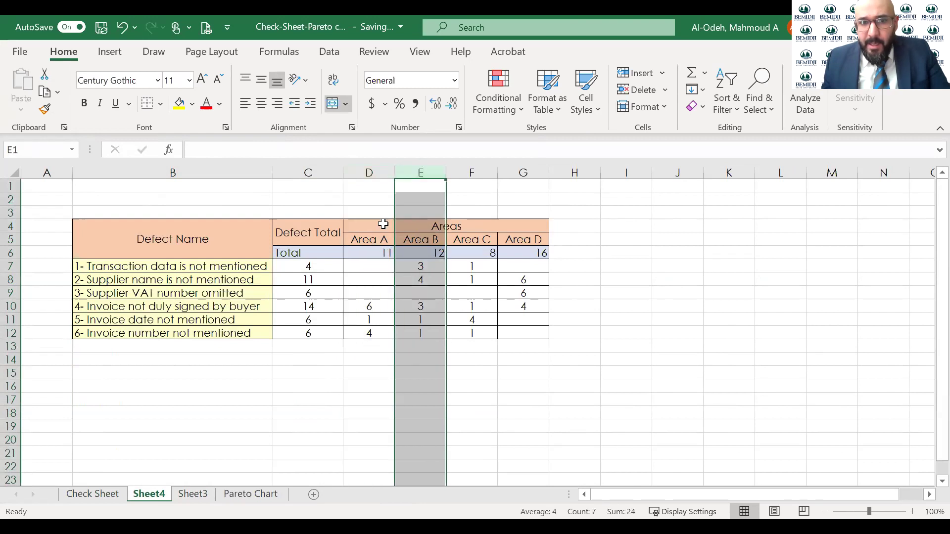
pyautogui.click(471, 170)
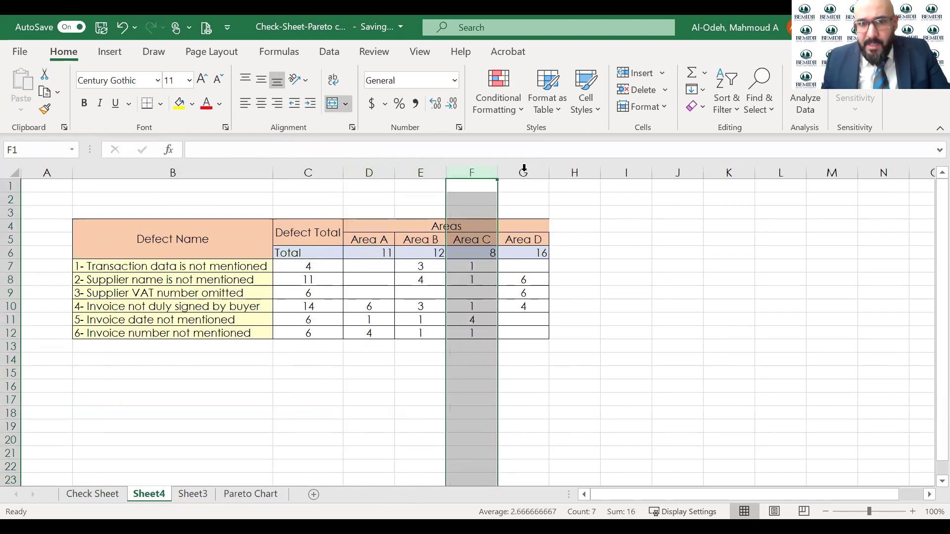
pyautogui.click(523, 170)
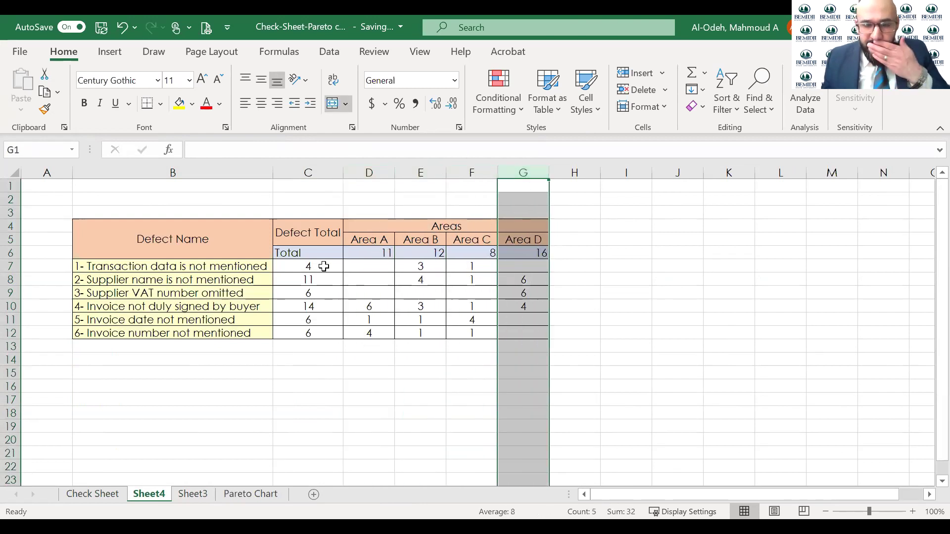
# Step: Move the Defect Total cells C4:C12 to start at H4
pyautogui.moveTo(314, 228); pyautogui.dragTo(315, 333)
pyautogui.hotkey('ctrl', 'c')
pyautogui.click(560, 225)
pyautogui.hotkey('ctrl', 'v')
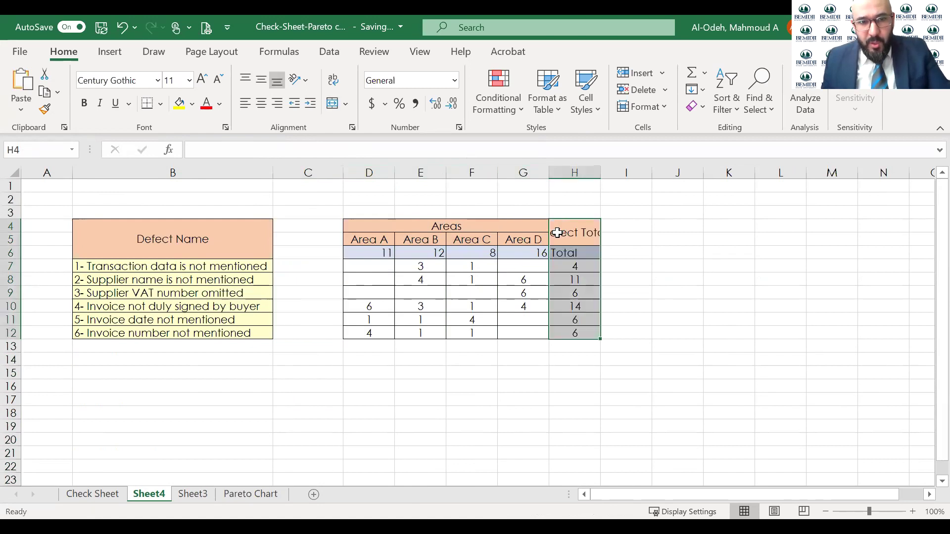
# Step: Delete the empty column C, then select the defect names and area counts
pyautogui.click(322, 164)
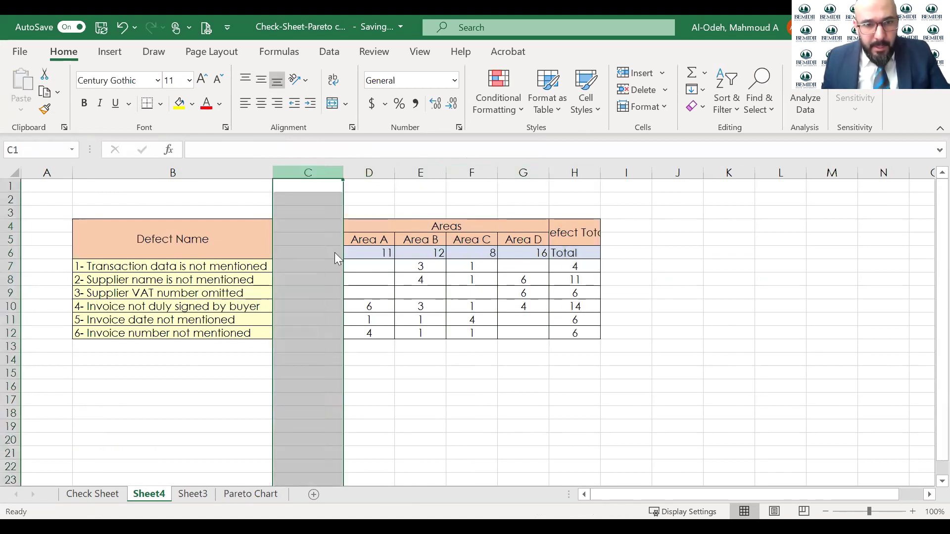
pyautogui.hotkey('ctrl', '-')
pyautogui.click(200, 388)
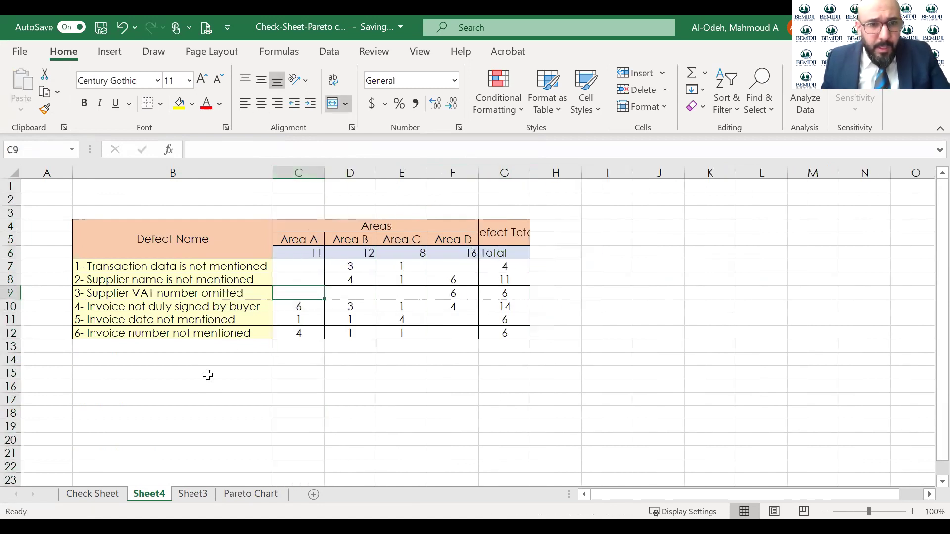
pyautogui.click(210, 256)
pyautogui.moveTo(211, 255); pyautogui.dragTo(453, 334)
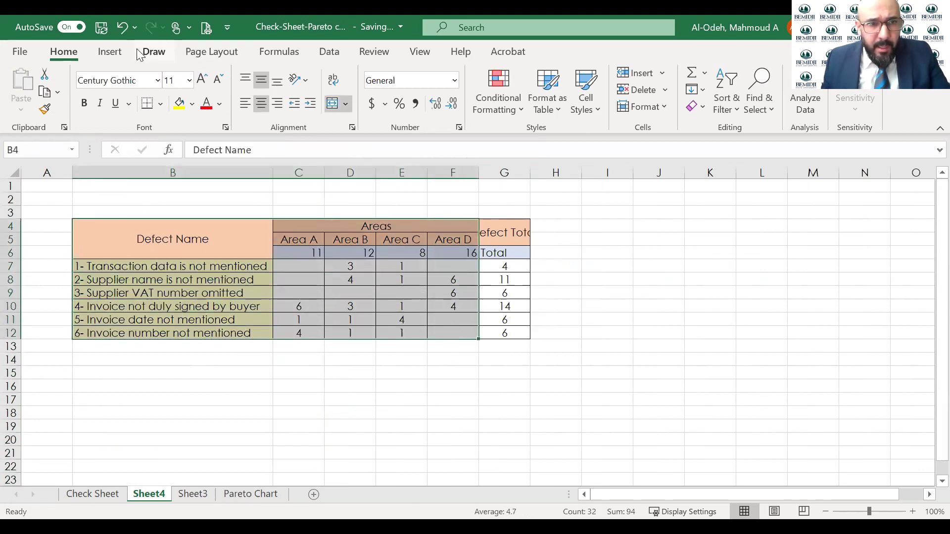
# Step: Insert a clustered column chart right of the table showing only the area totals 11, 12, 8, 16
pyautogui.click(108, 54)
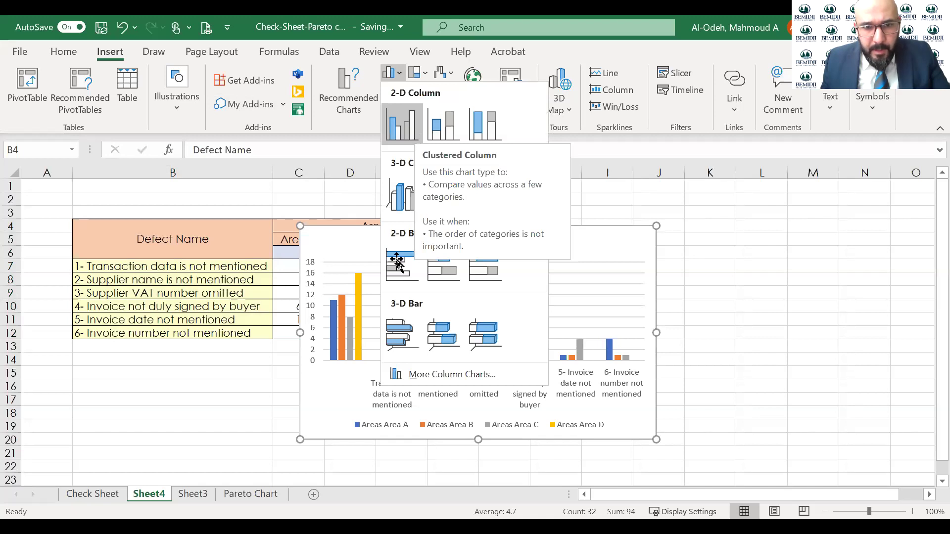
pyautogui.click(413, 129)
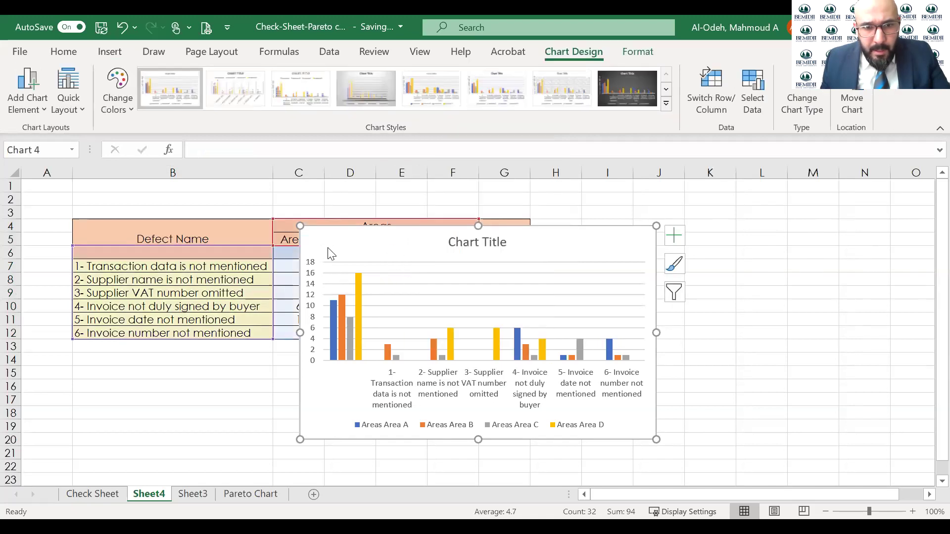
pyautogui.moveTo(344, 244); pyautogui.dragTo(603, 210)
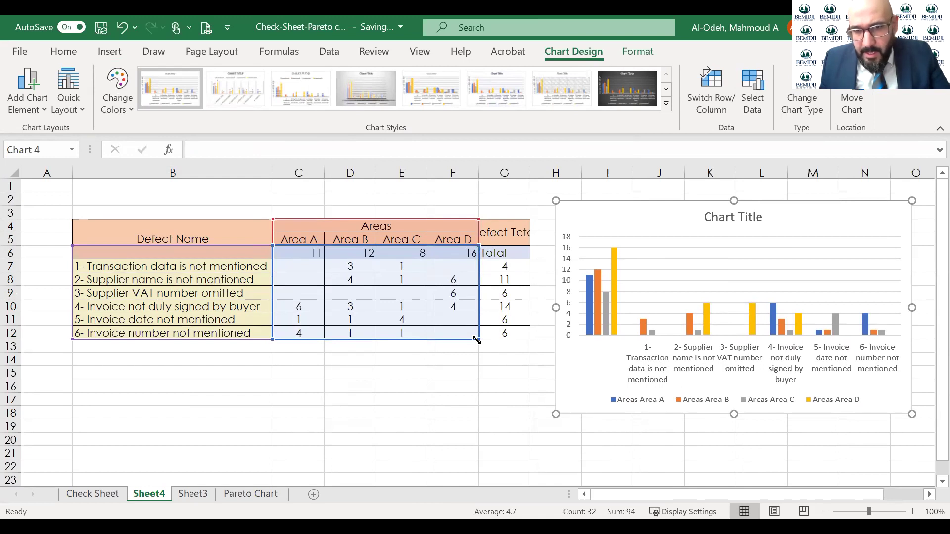
pyautogui.moveTo(476, 339); pyautogui.dragTo(470, 258)
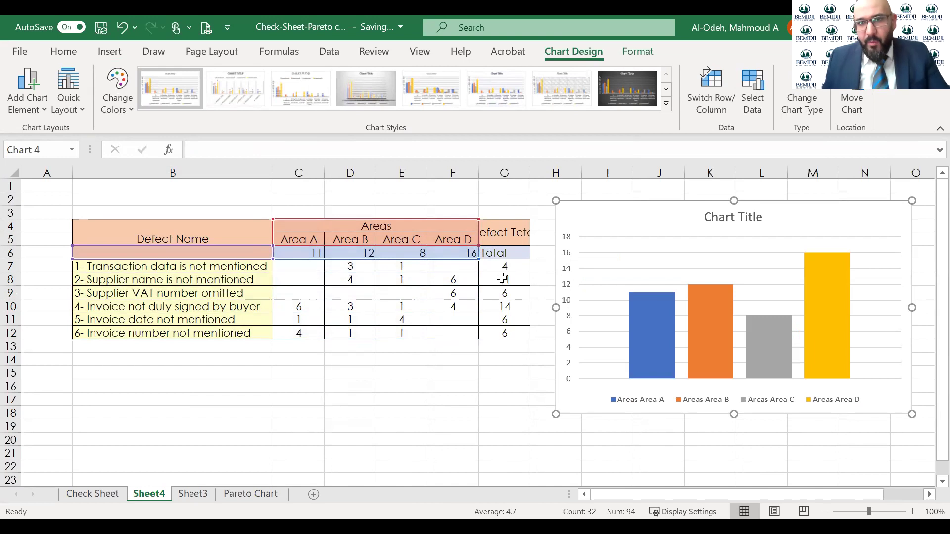
# Step: Replace the chart's placeholder title with 'Defects by area'
pyautogui.click(722, 218)
pyautogui.doubleClick(722, 218)
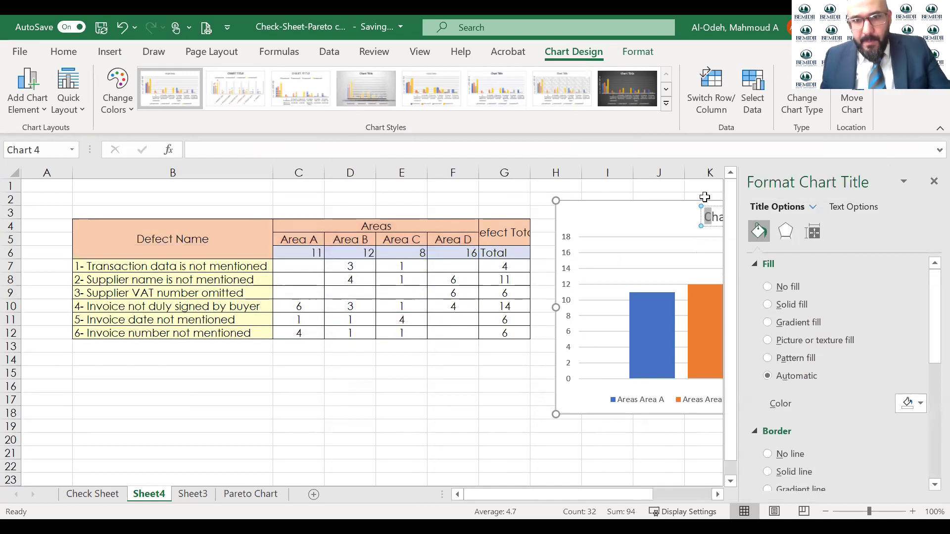
pyautogui.press('Delete')
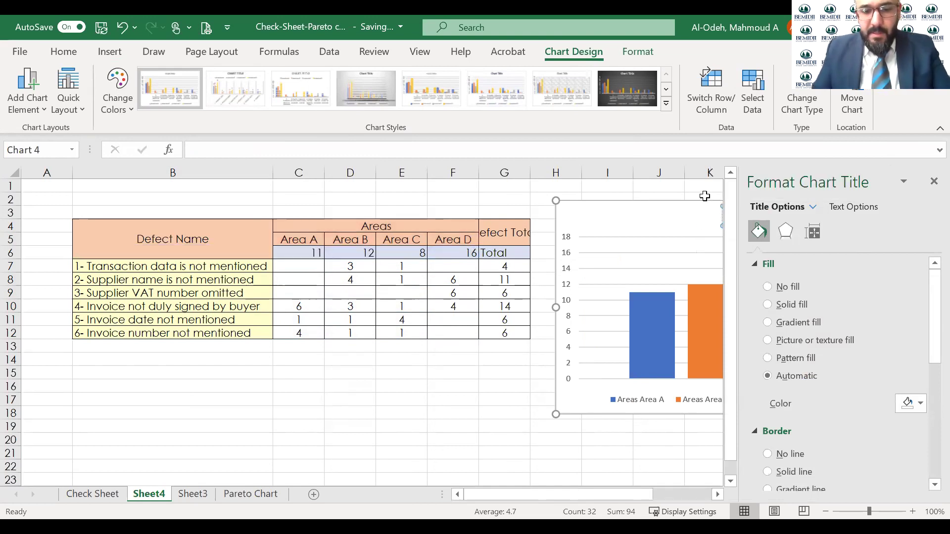
pyautogui.write('De')
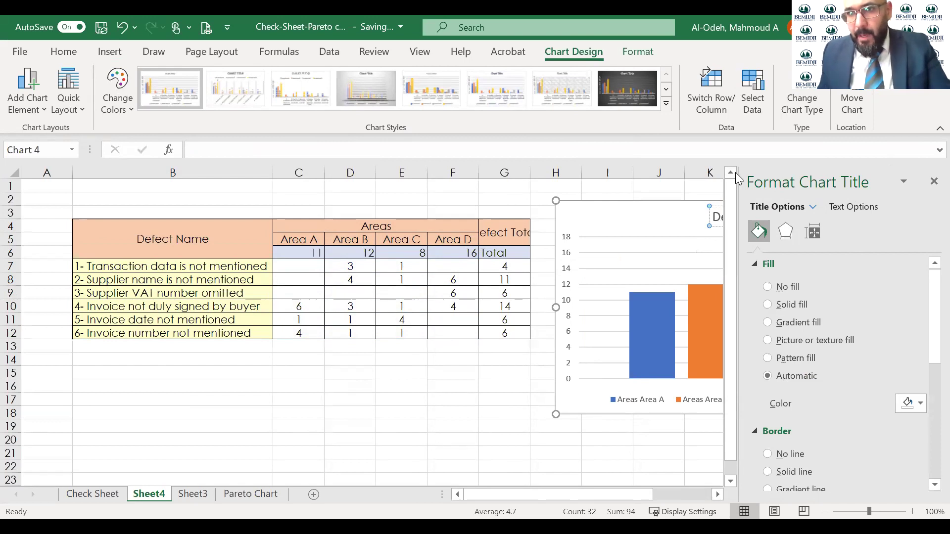
pyautogui.click(934, 181)
pyautogui.write('fects')
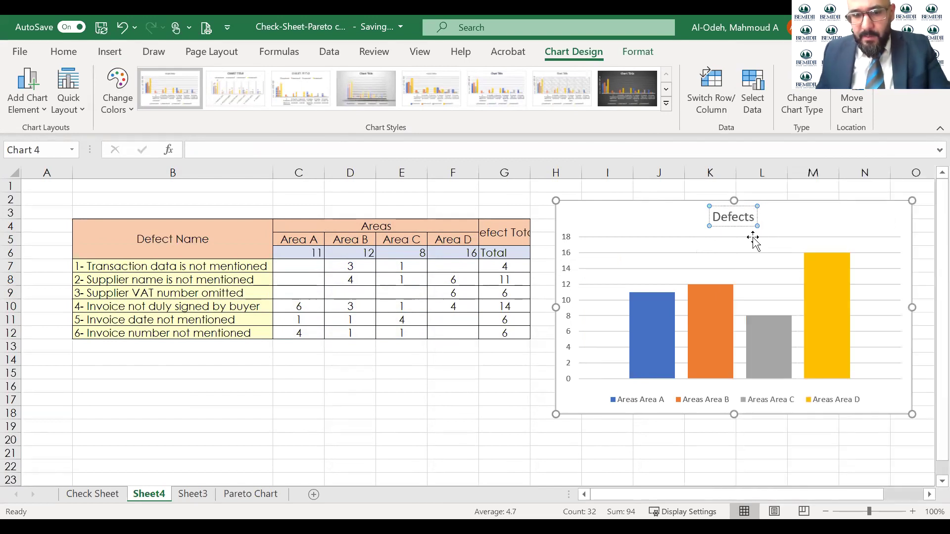
pyautogui.write(' by area')
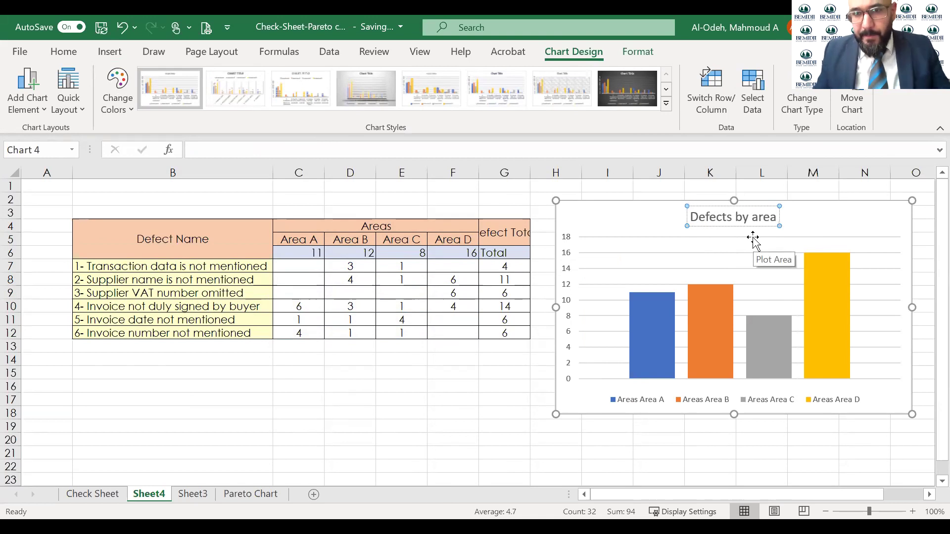
pyautogui.click(579, 214)
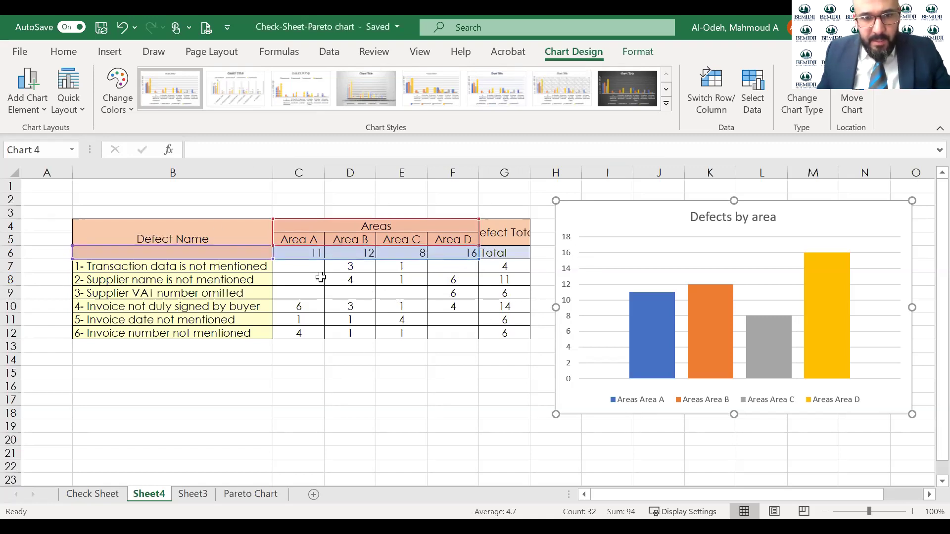
pyautogui.click(176, 412)
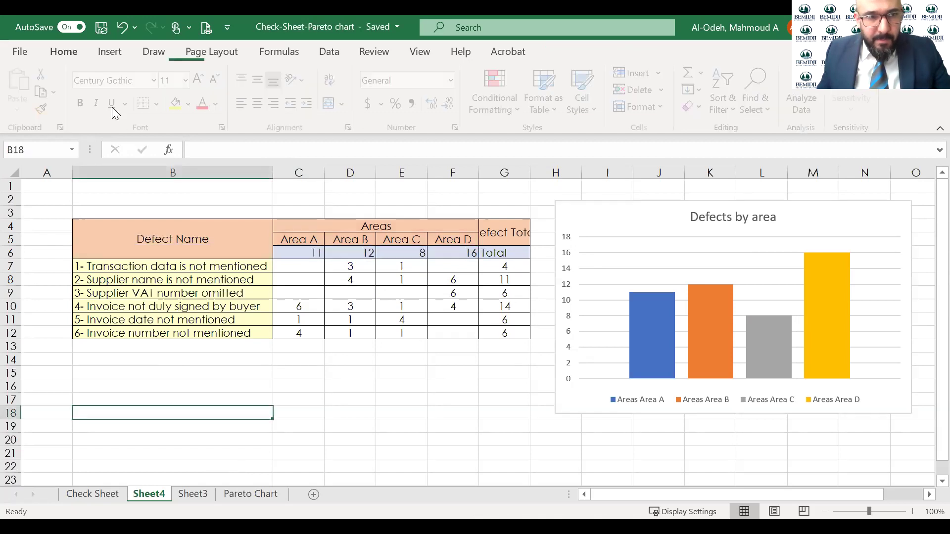
pyautogui.click(110, 51)
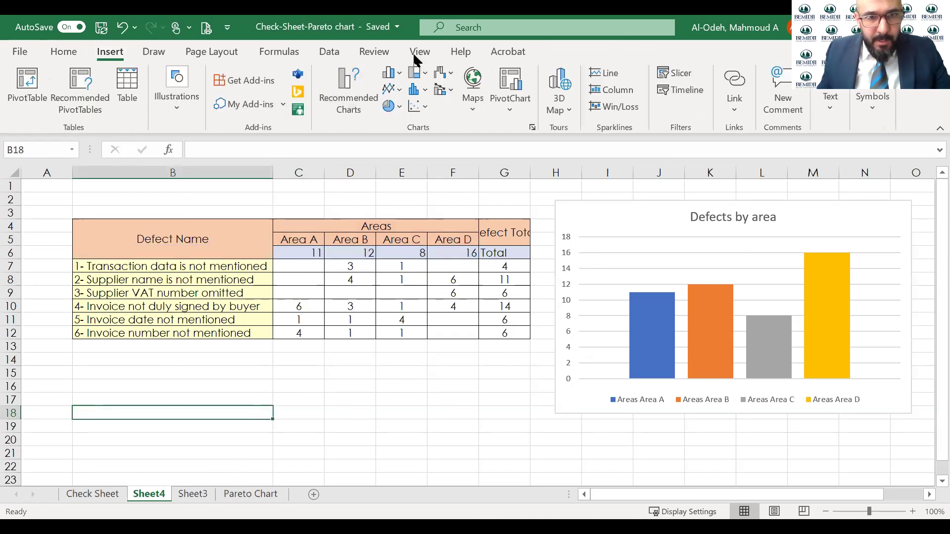
pyautogui.click(394, 74)
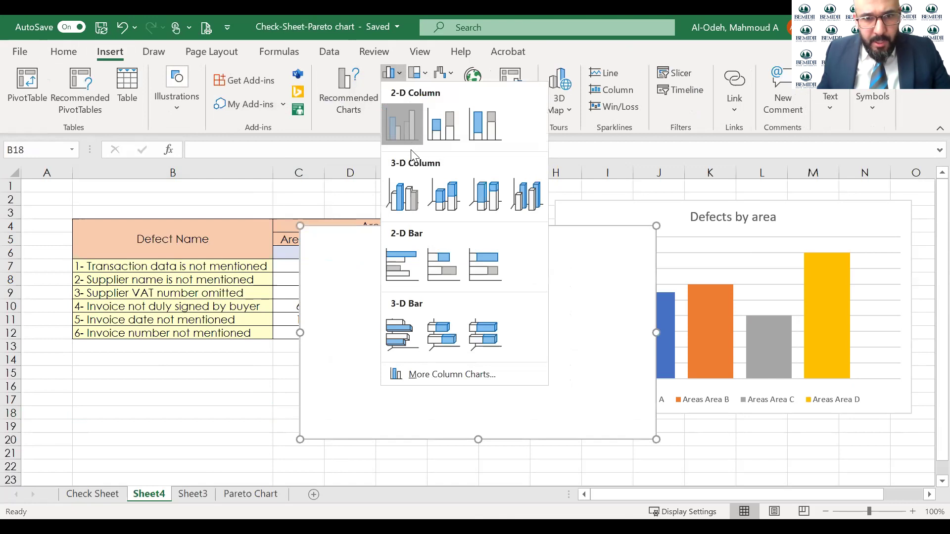
pyautogui.click(402, 124)
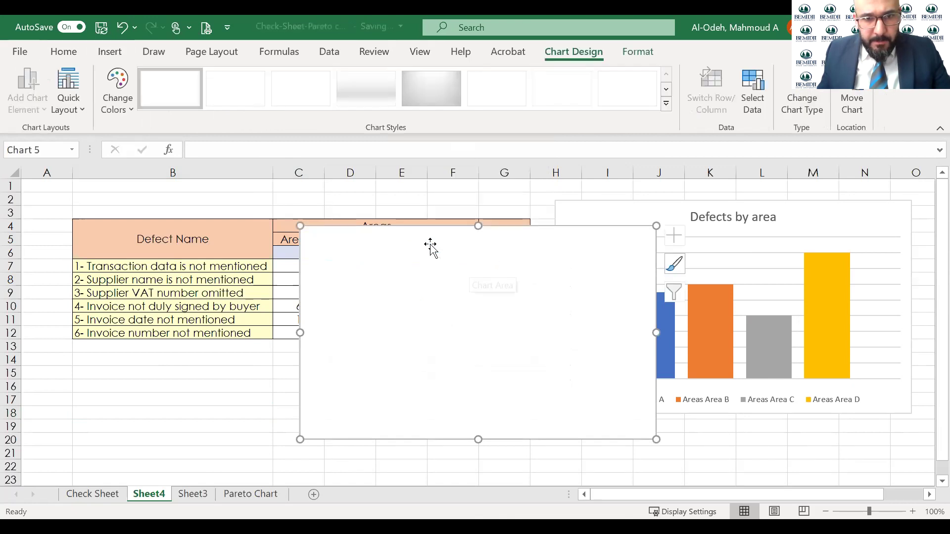
pyautogui.rightClick(495, 259)
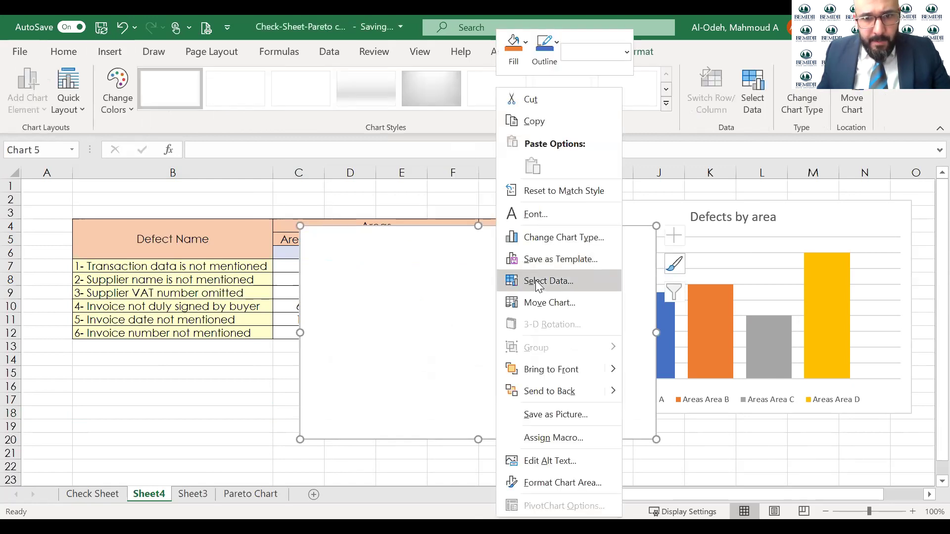
pyautogui.press('Return')
pyautogui.click(72, 131)
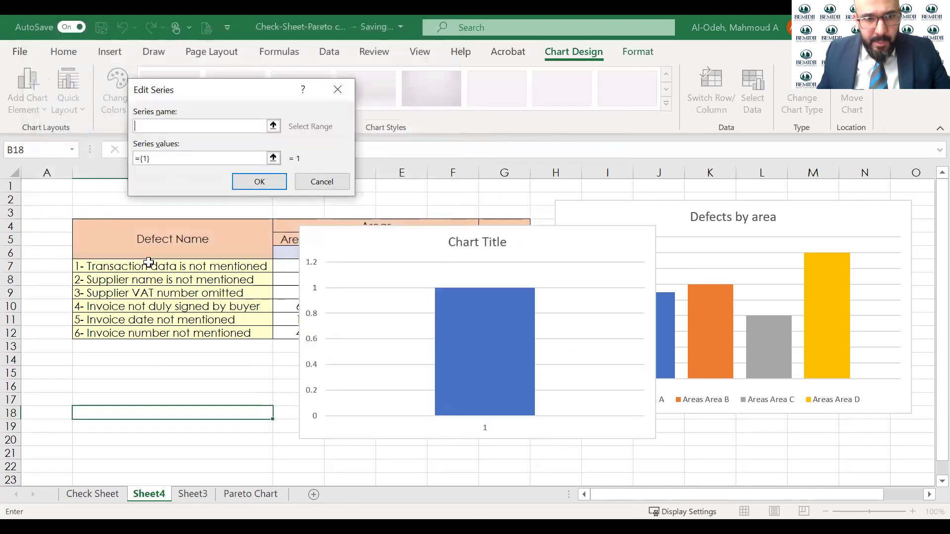
pyautogui.click(168, 267)
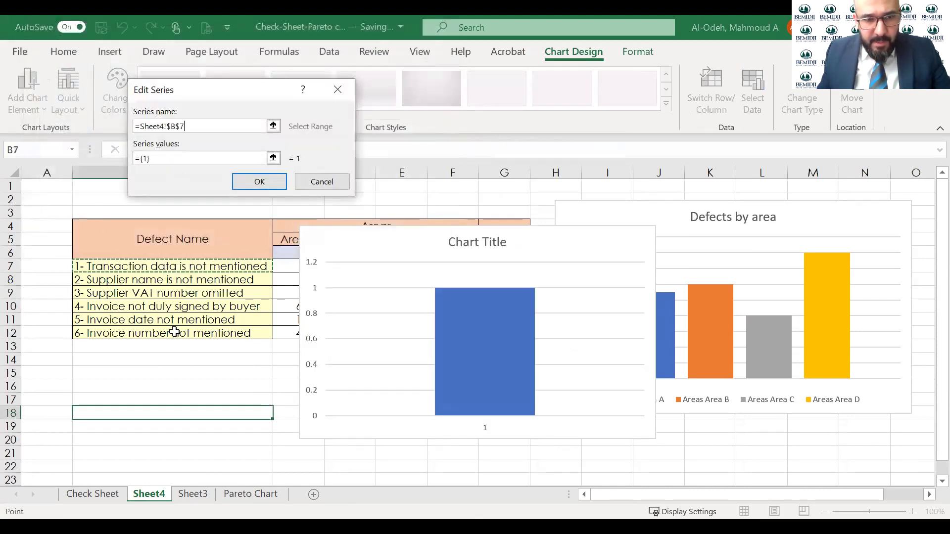
pyautogui.click(267, 182)
pyautogui.click(276, 137)
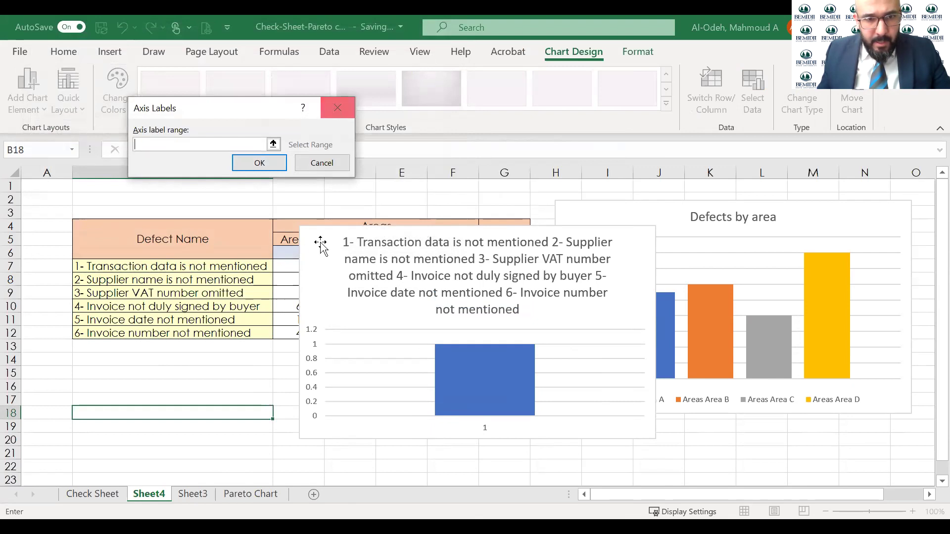
pyautogui.click(322, 167)
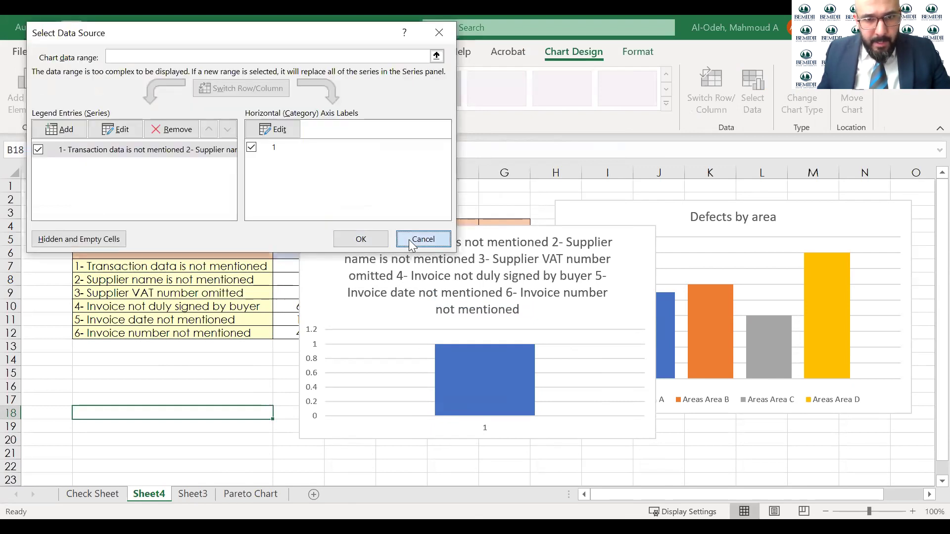
pyautogui.click(360, 240)
pyautogui.moveTo(328, 248); pyautogui.dragTo(176, 384)
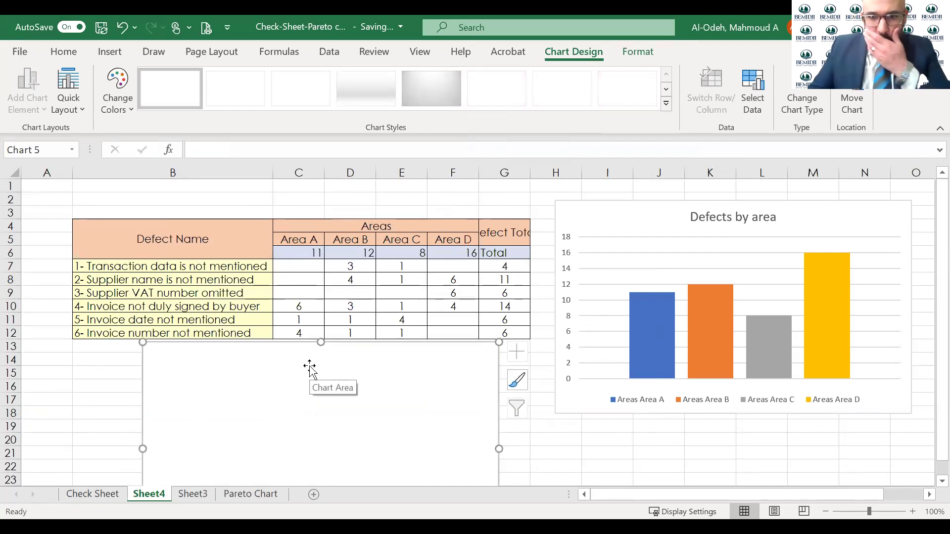
pyautogui.press('Delete')
# Step: Chart B4:G12 as a column chart and limit its data to the Defect Total column
pyautogui.click(111, 55)
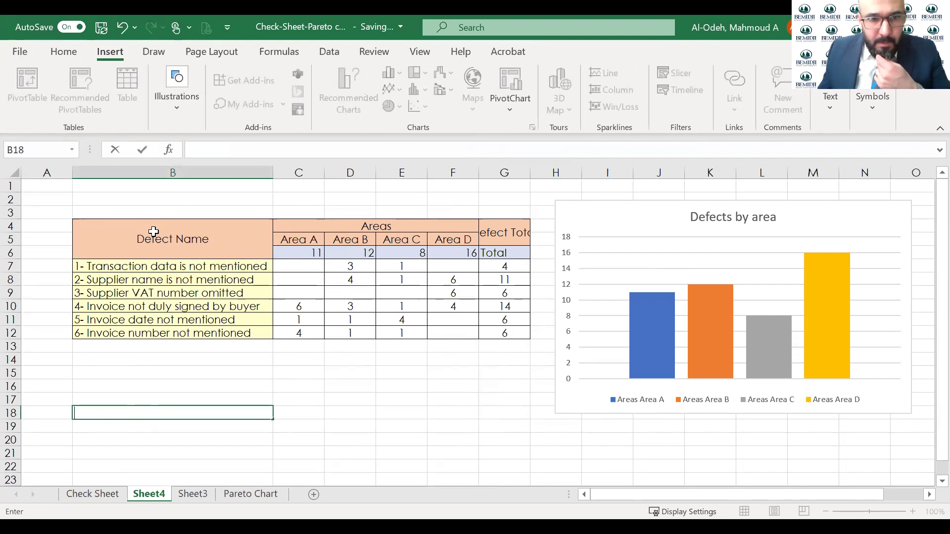
pyautogui.moveTo(151, 241); pyautogui.dragTo(483, 336)
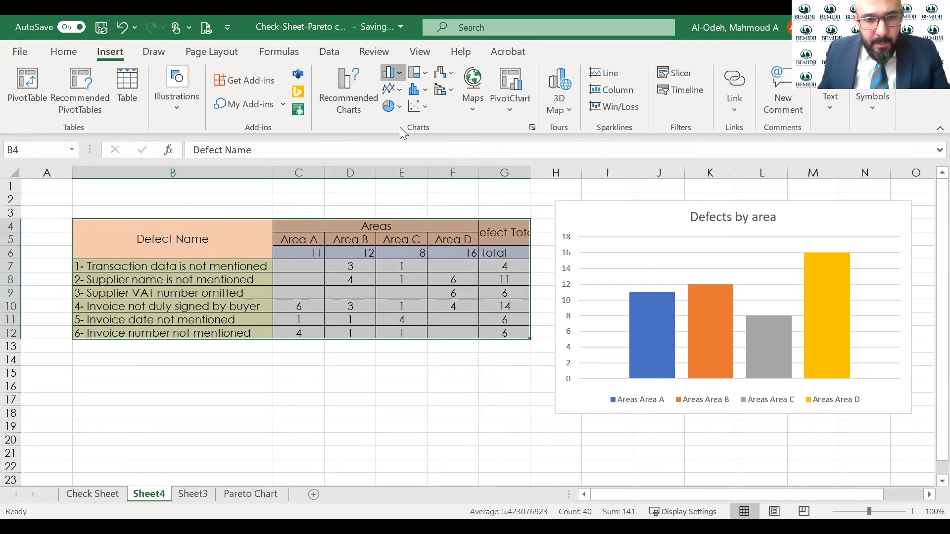
pyautogui.hotkey('alt', 'F1')
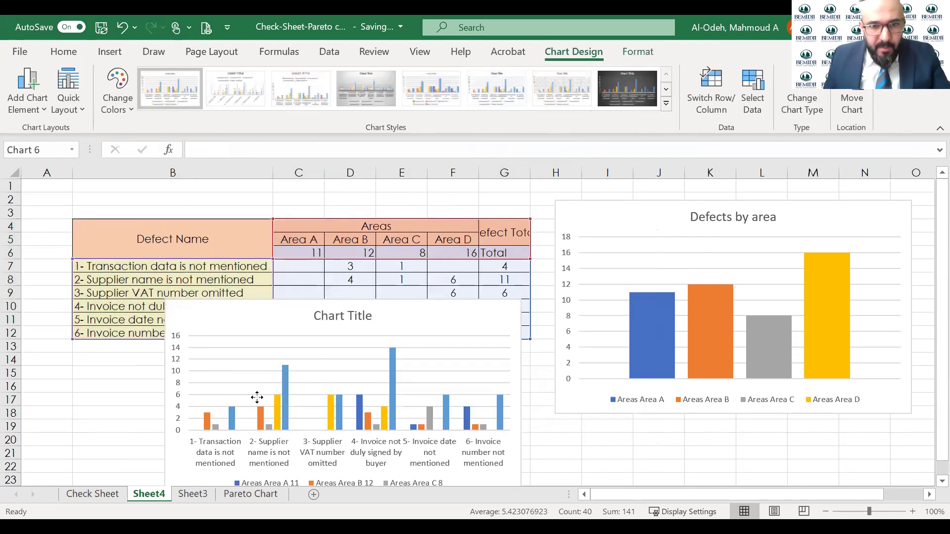
pyautogui.moveTo(242, 310); pyautogui.dragTo(367, 378)
pyautogui.moveTo(274, 339); pyautogui.dragTo(488, 341)
# Step: Place the 'Defect Total Total' chart just below the table
pyautogui.scroll(-2, 485, 399)
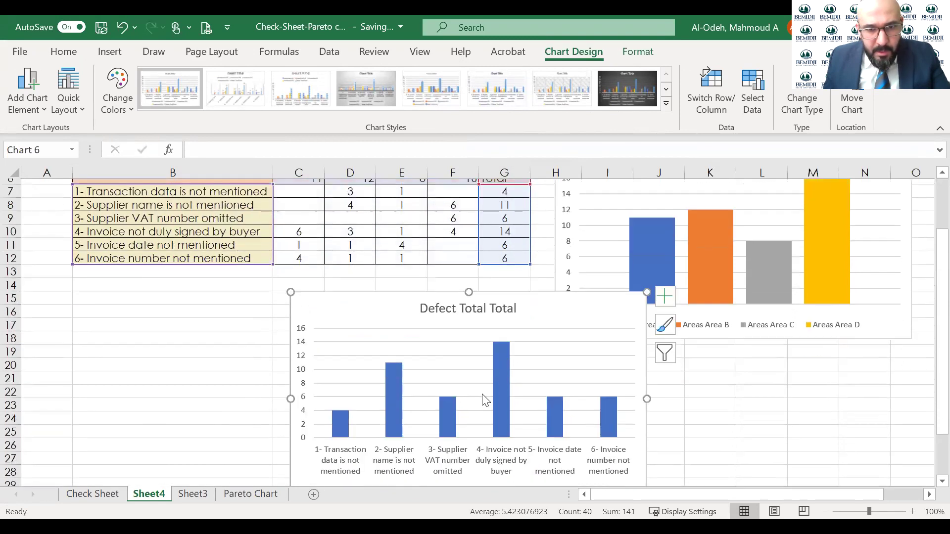
pyautogui.scroll(-2, 485, 399)
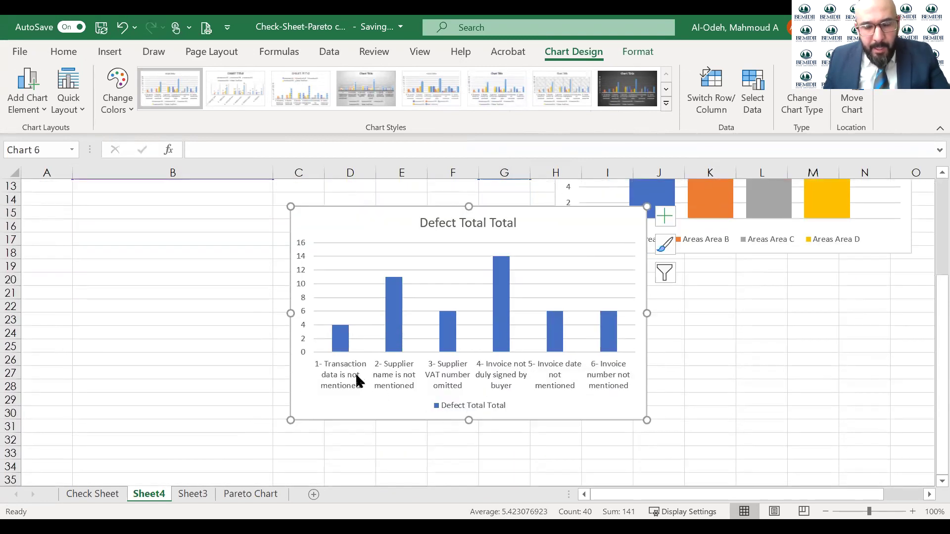
pyautogui.scroll(4, 356, 379)
pyautogui.scroll(-2, 366, 347)
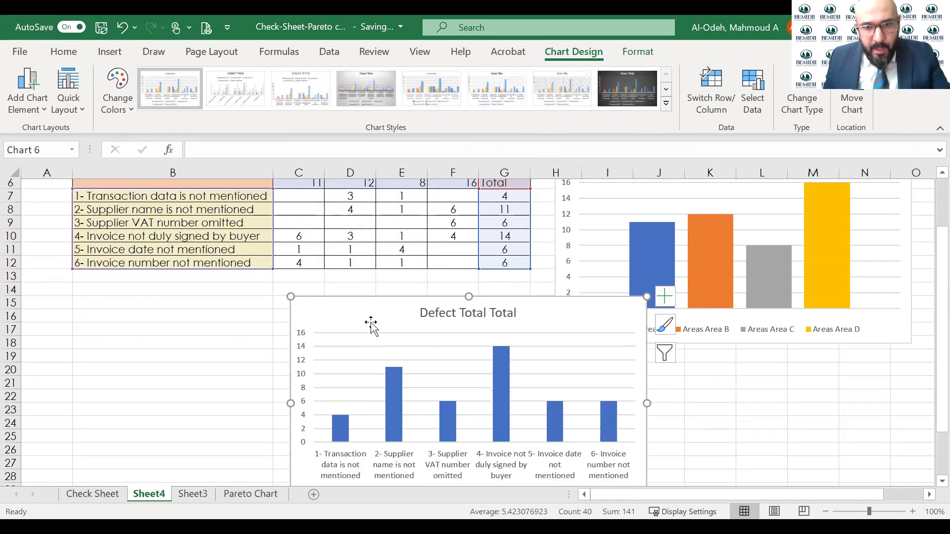
pyautogui.moveTo(348, 310); pyautogui.dragTo(183, 275)
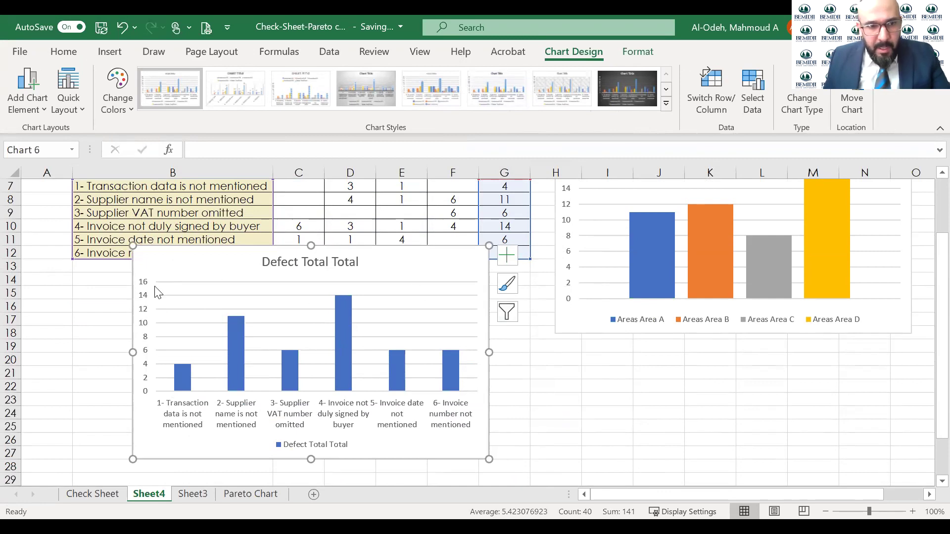
pyautogui.scroll(2, 584, 330)
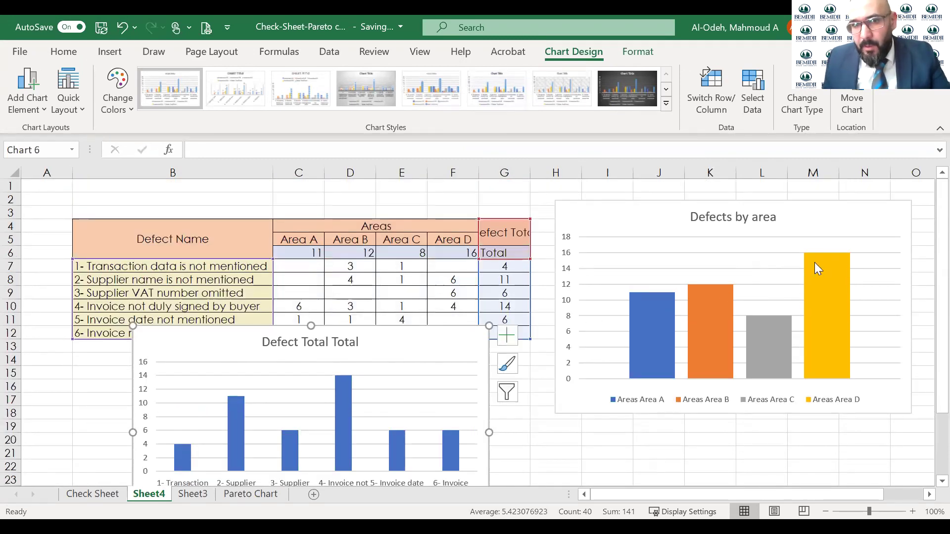